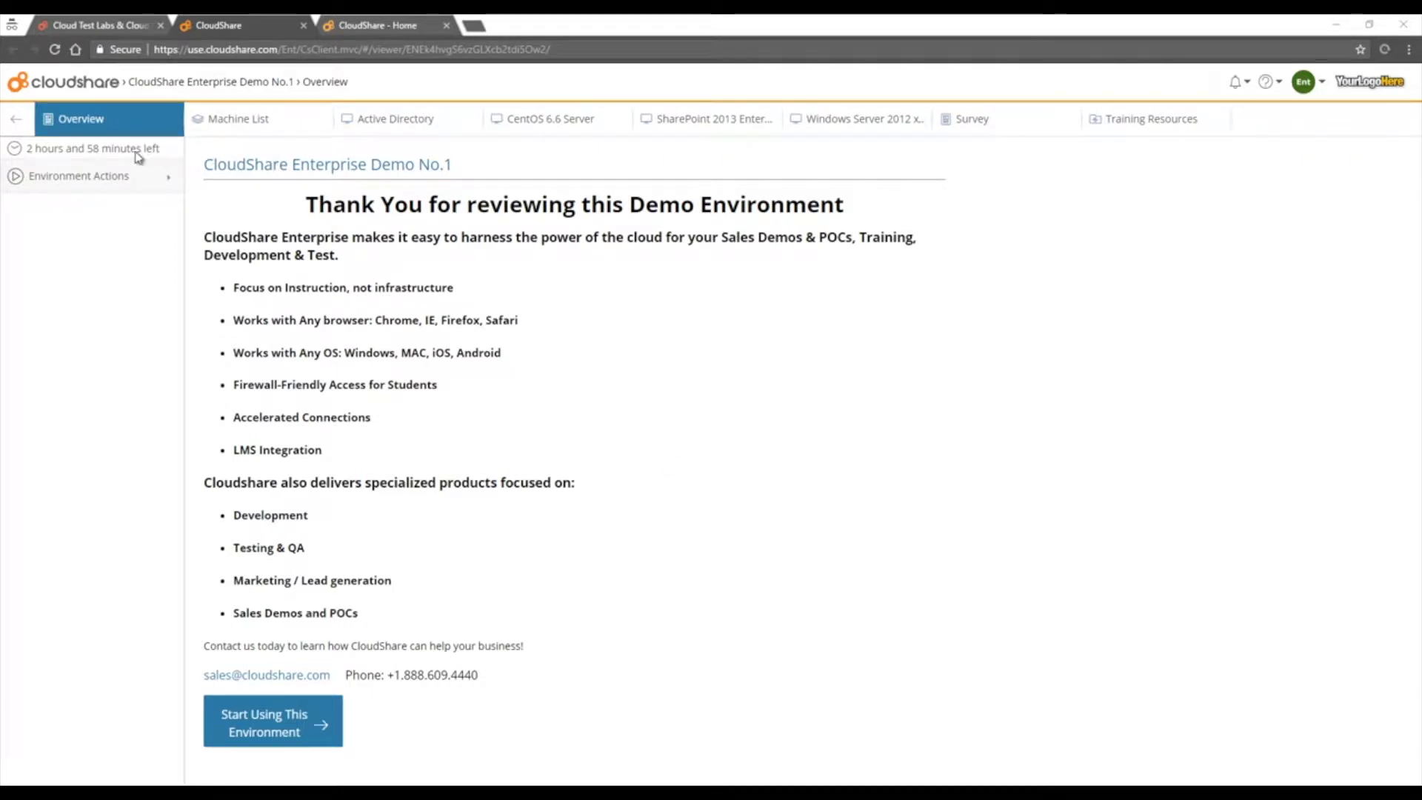
Expand Environment Actions on Enterprise Demo No.1's overview to show its revert, suspend, snapshot and settings icons
triple_click(61, 149)
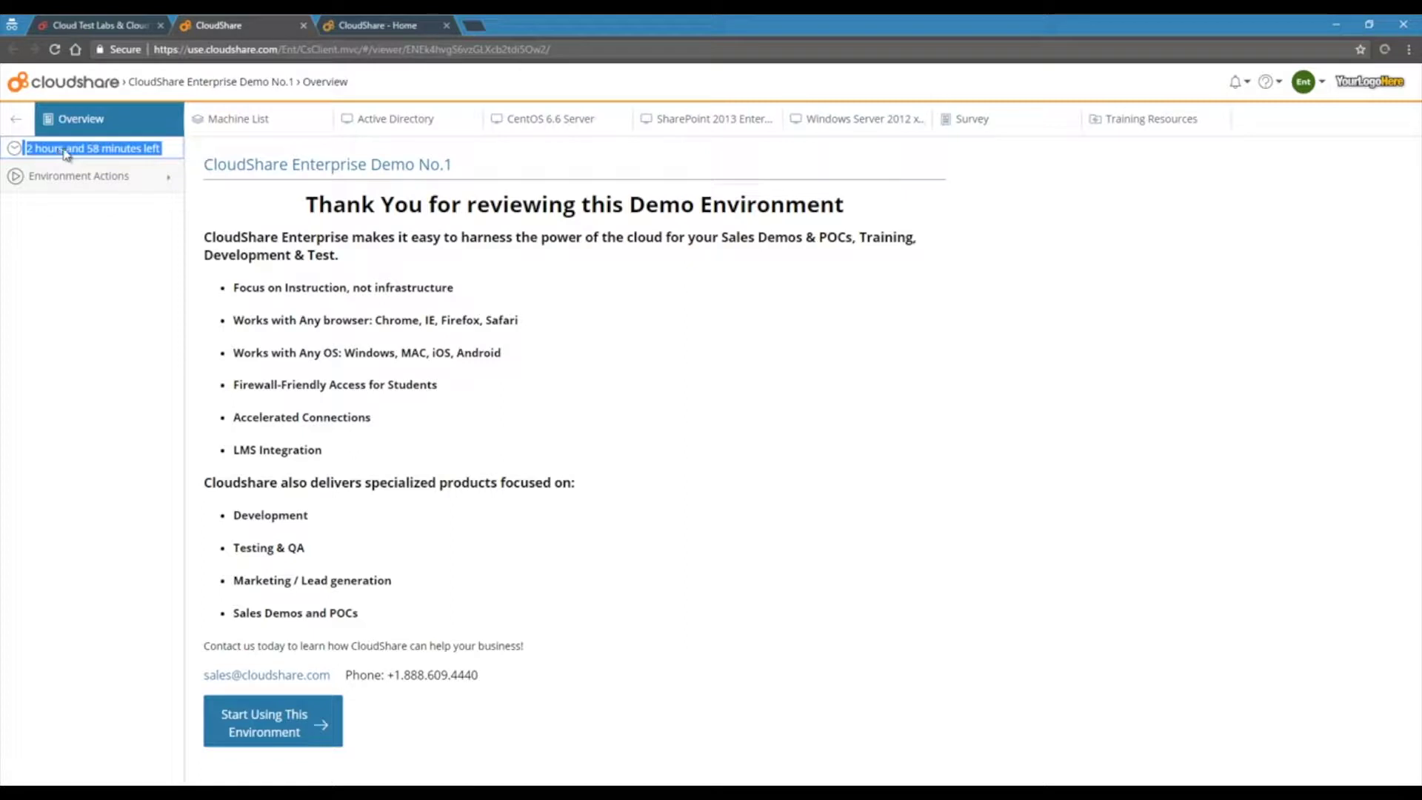
left_click(175, 154)
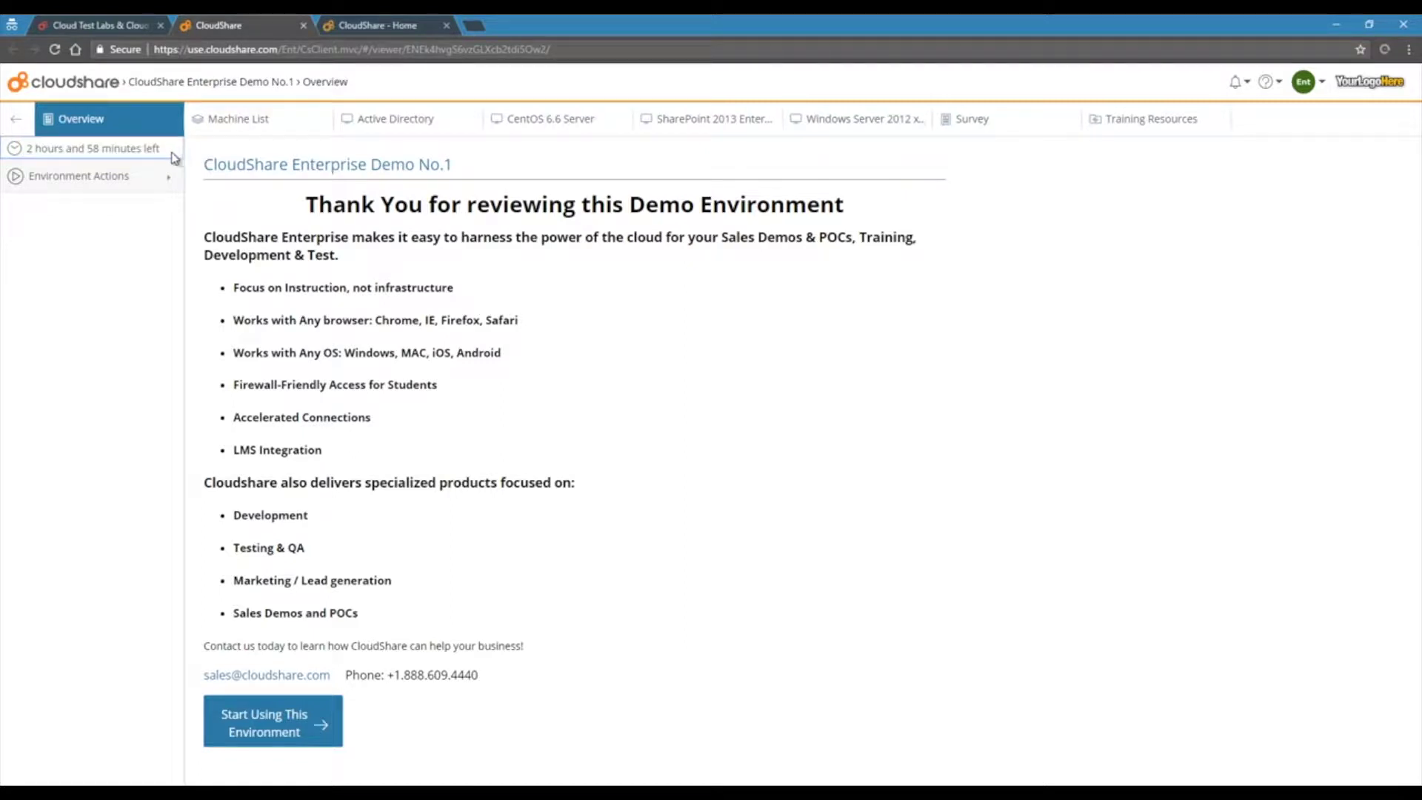
left_click(164, 186)
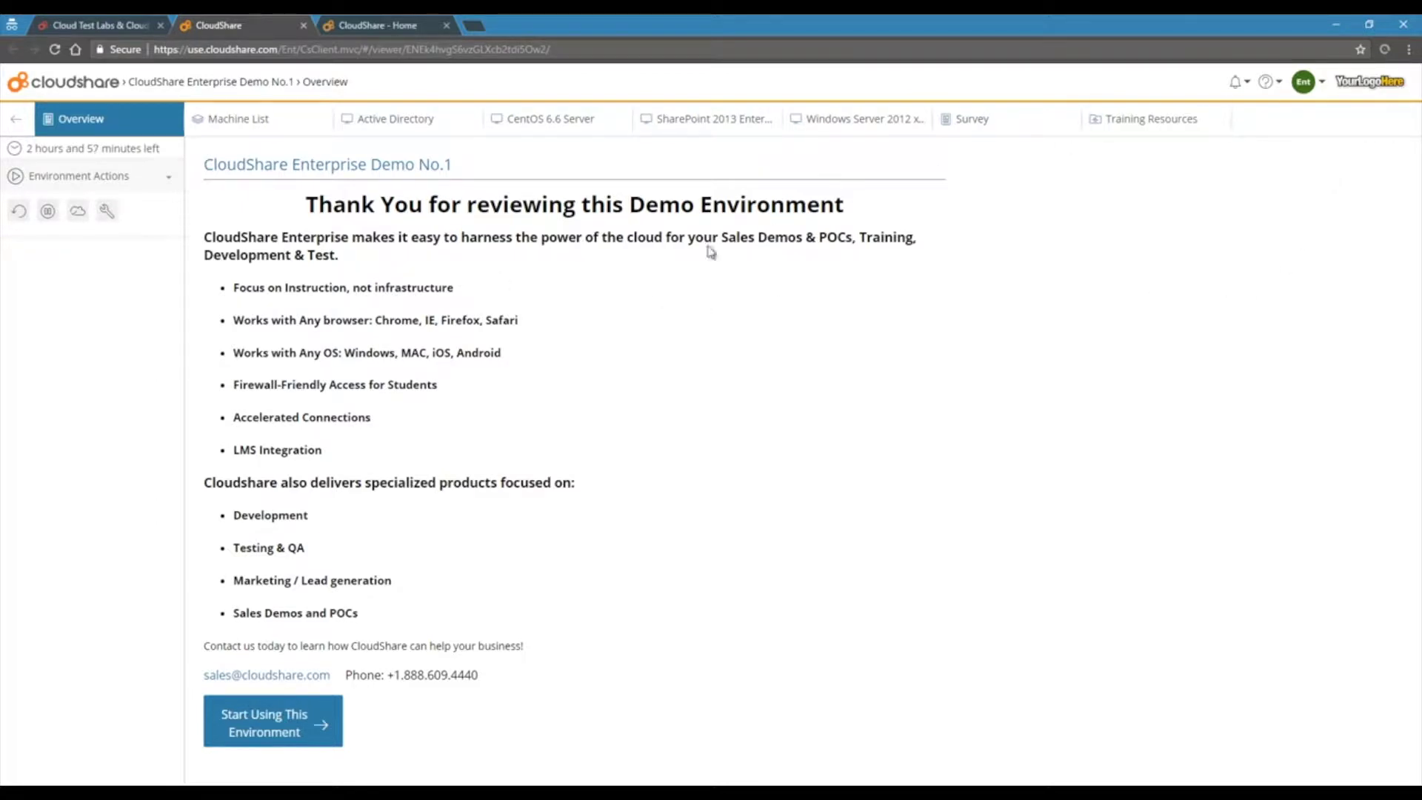
Connect to the Active Directory VM, move its Chrome sign-in window aside, and select the Users and Computers shortcut
left_click(256, 127)
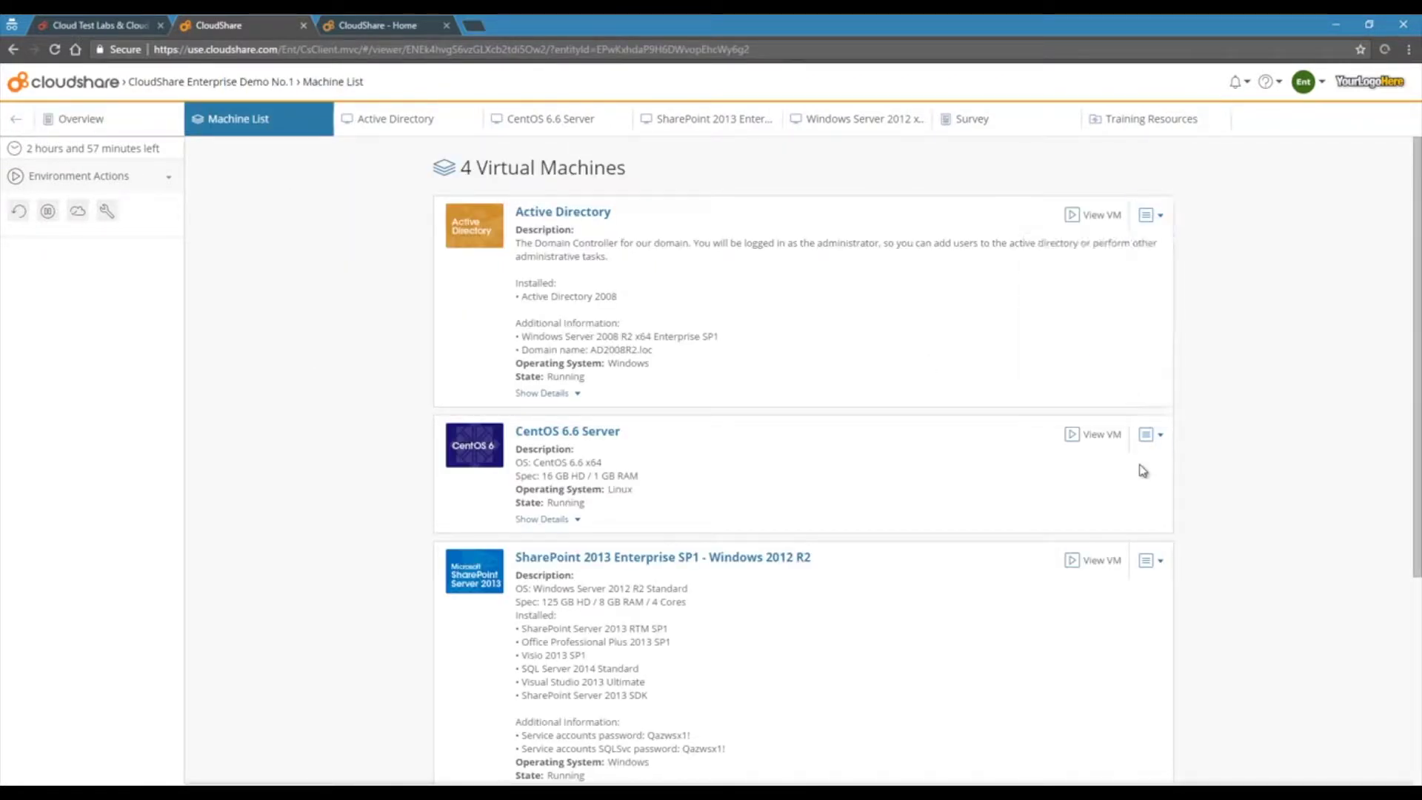
left_click(1092, 219)
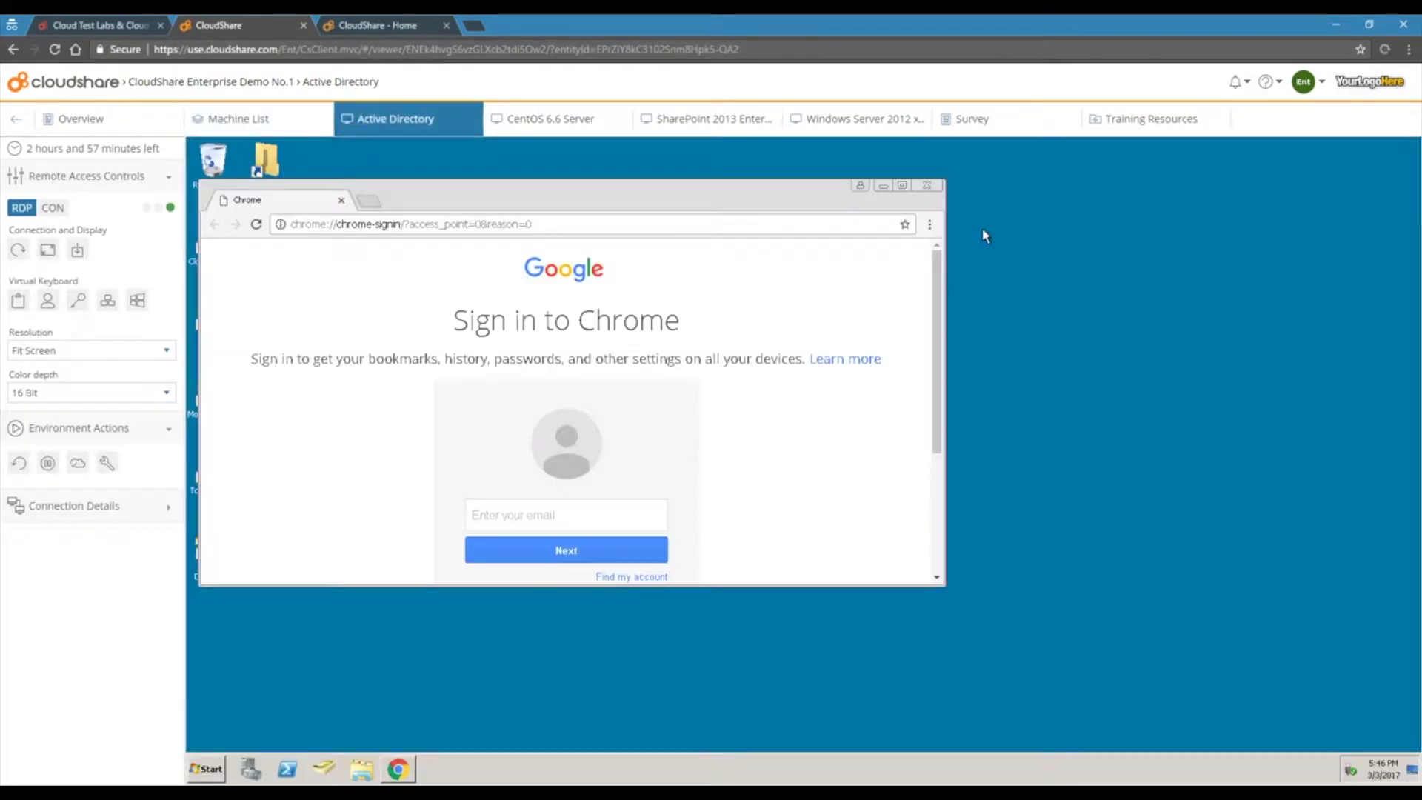
left_click_drag(747, 190, 896, 197)
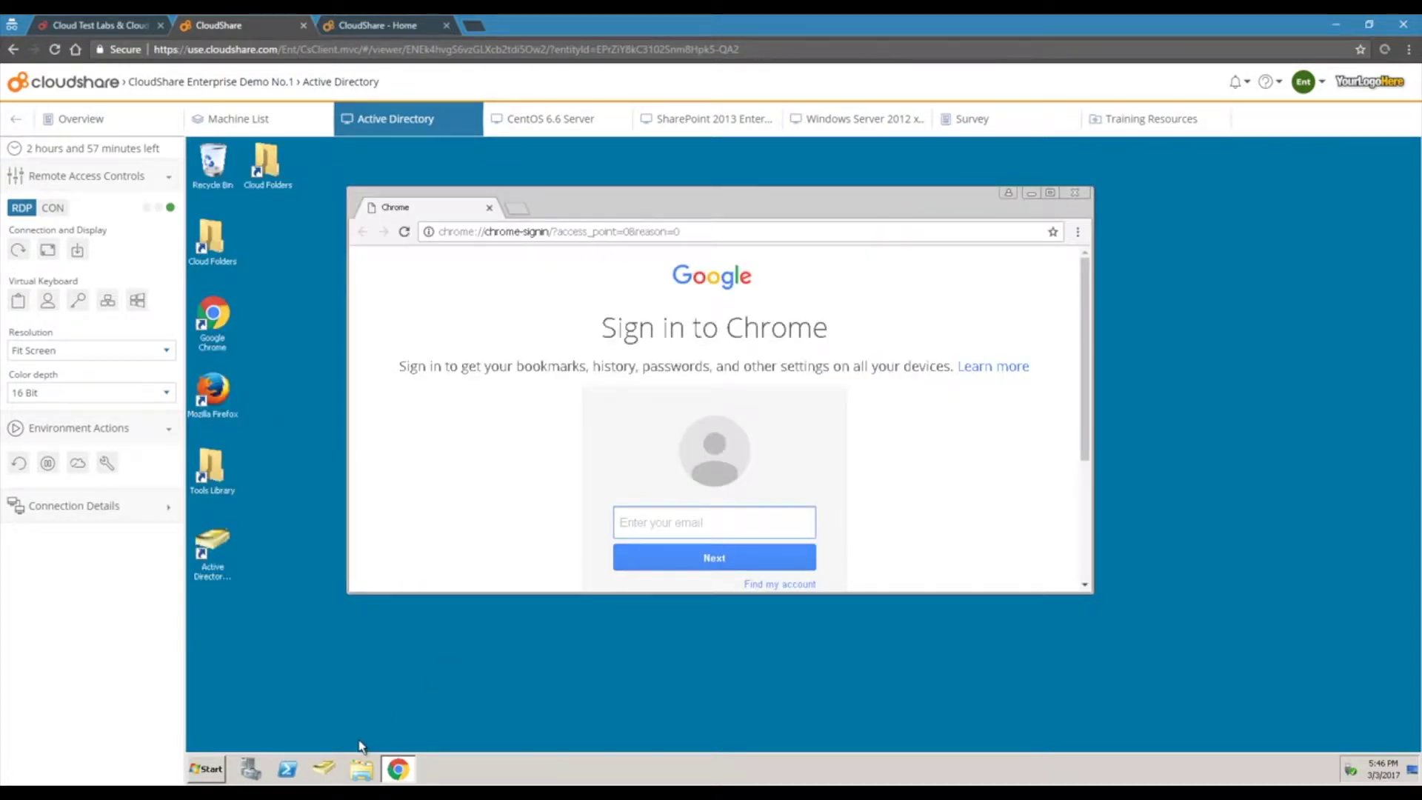
left_click(207, 530)
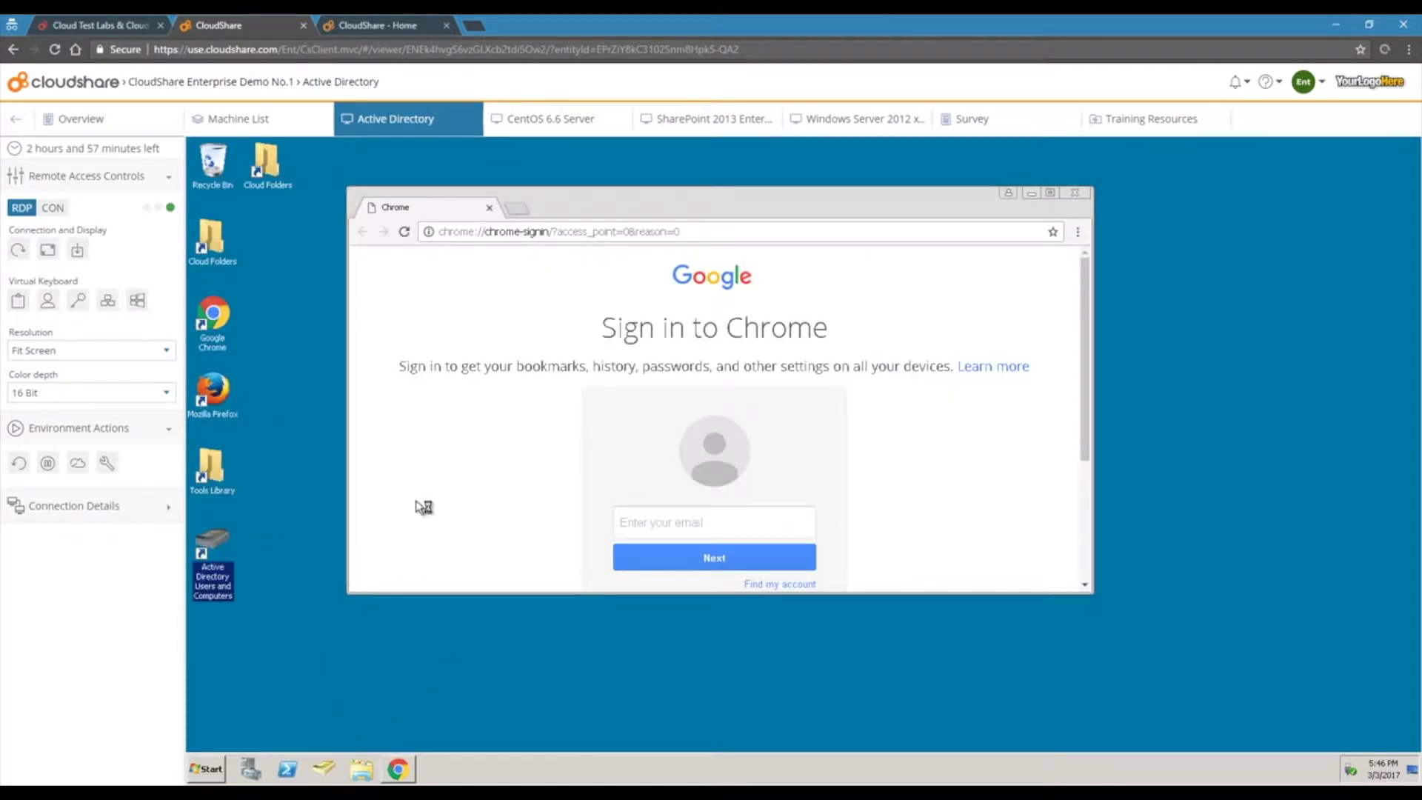
Visit the CentOS 6.6, SharePoint 2013, Windows Server 2012, Survey and Training Resources tabs in turn
left_click(559, 128)
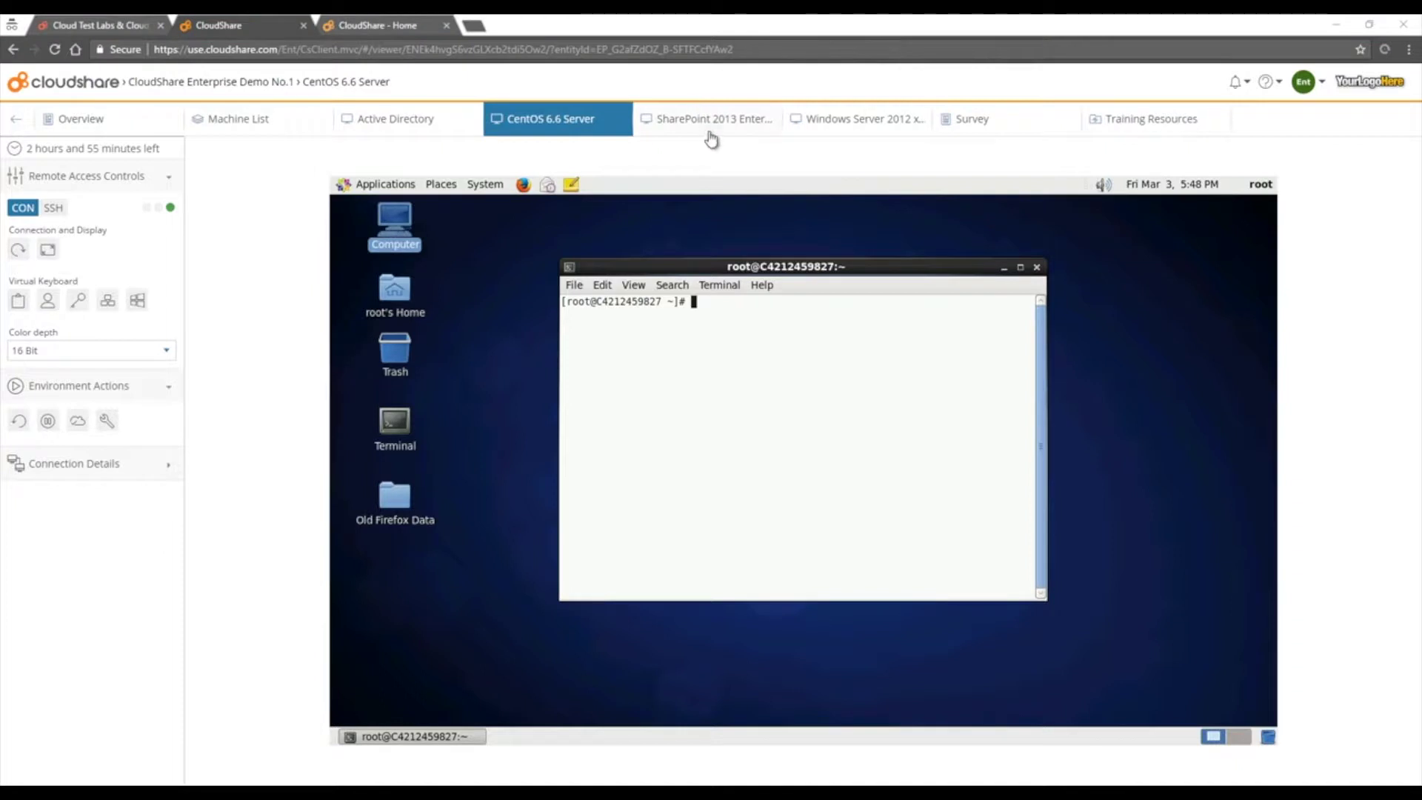
left_click(715, 127)
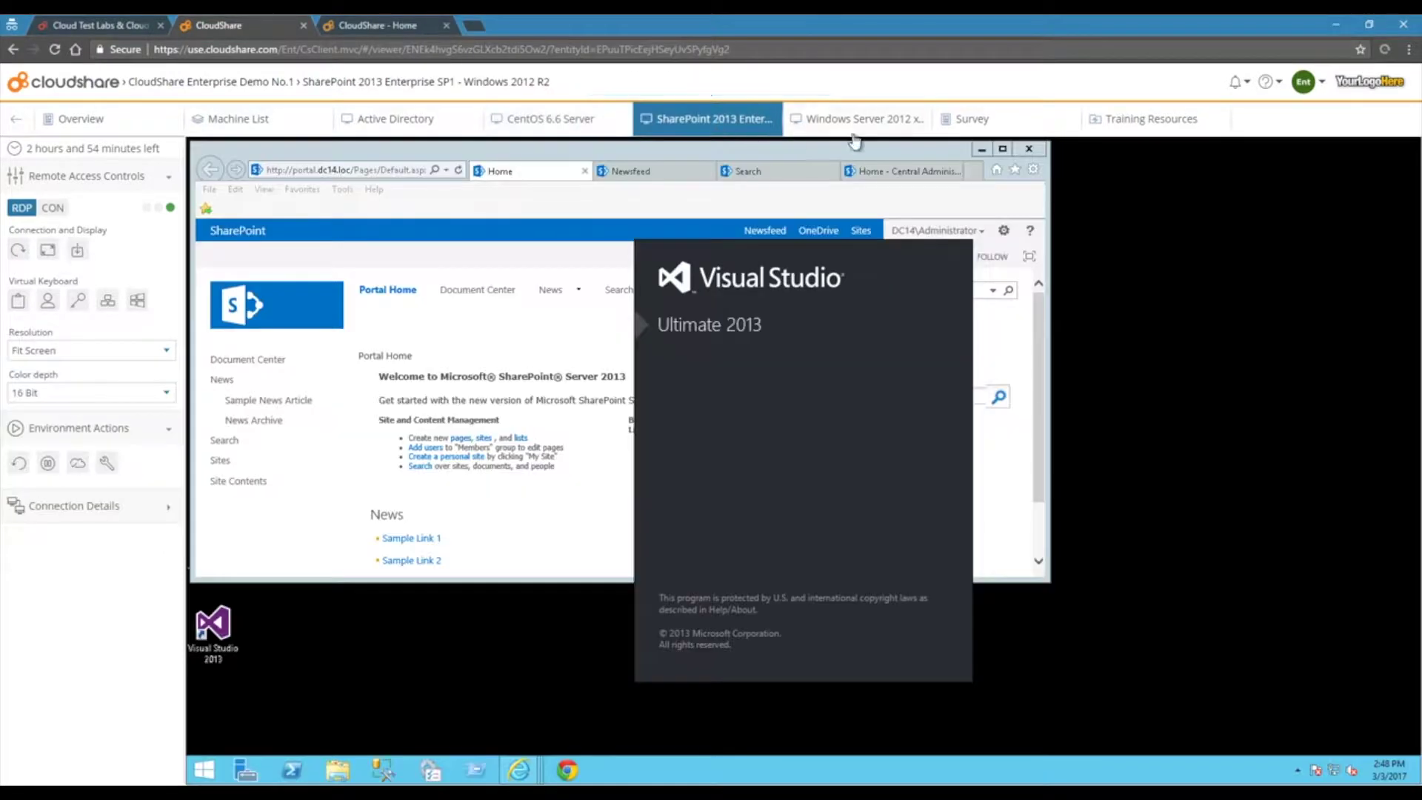
left_click(900, 120)
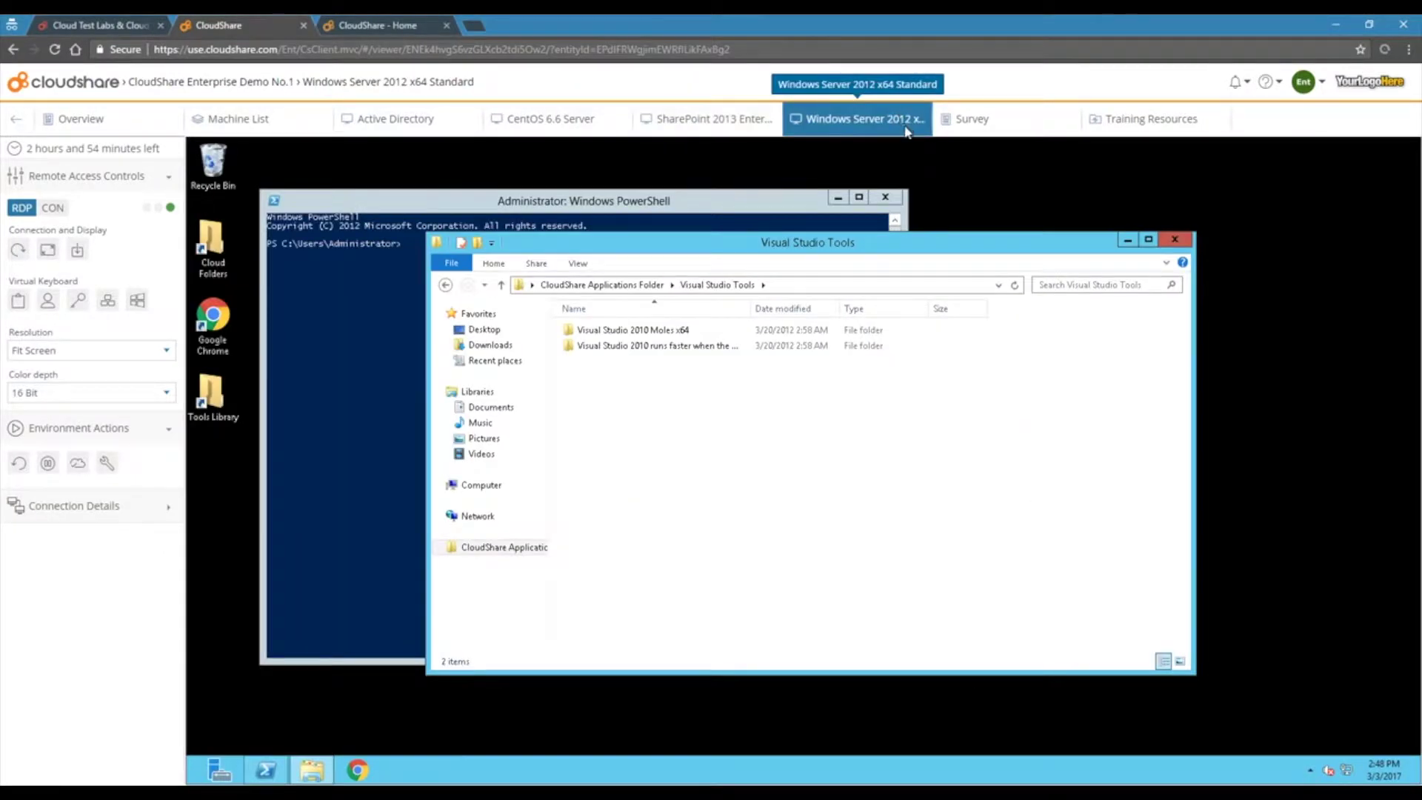
left_click(1012, 126)
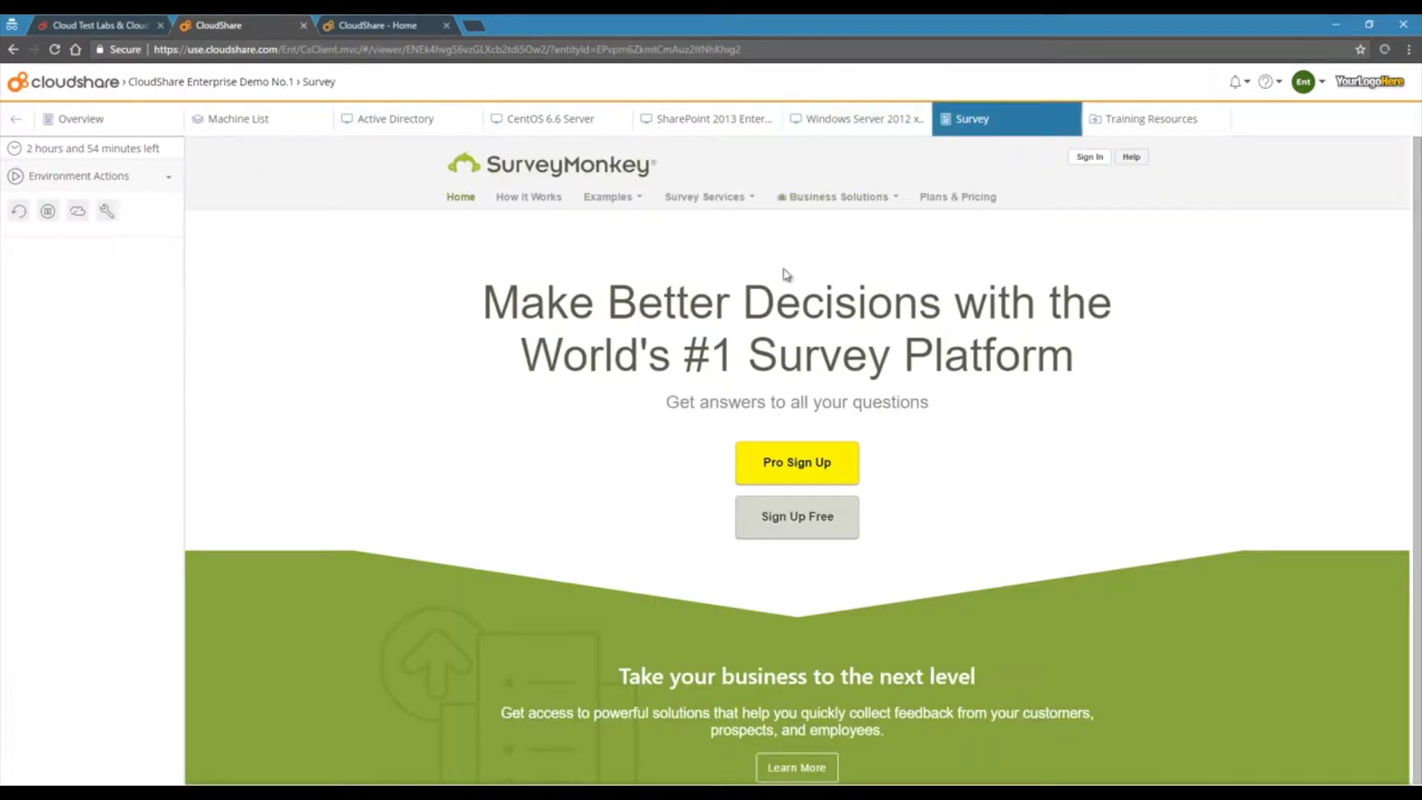
left_click(1133, 131)
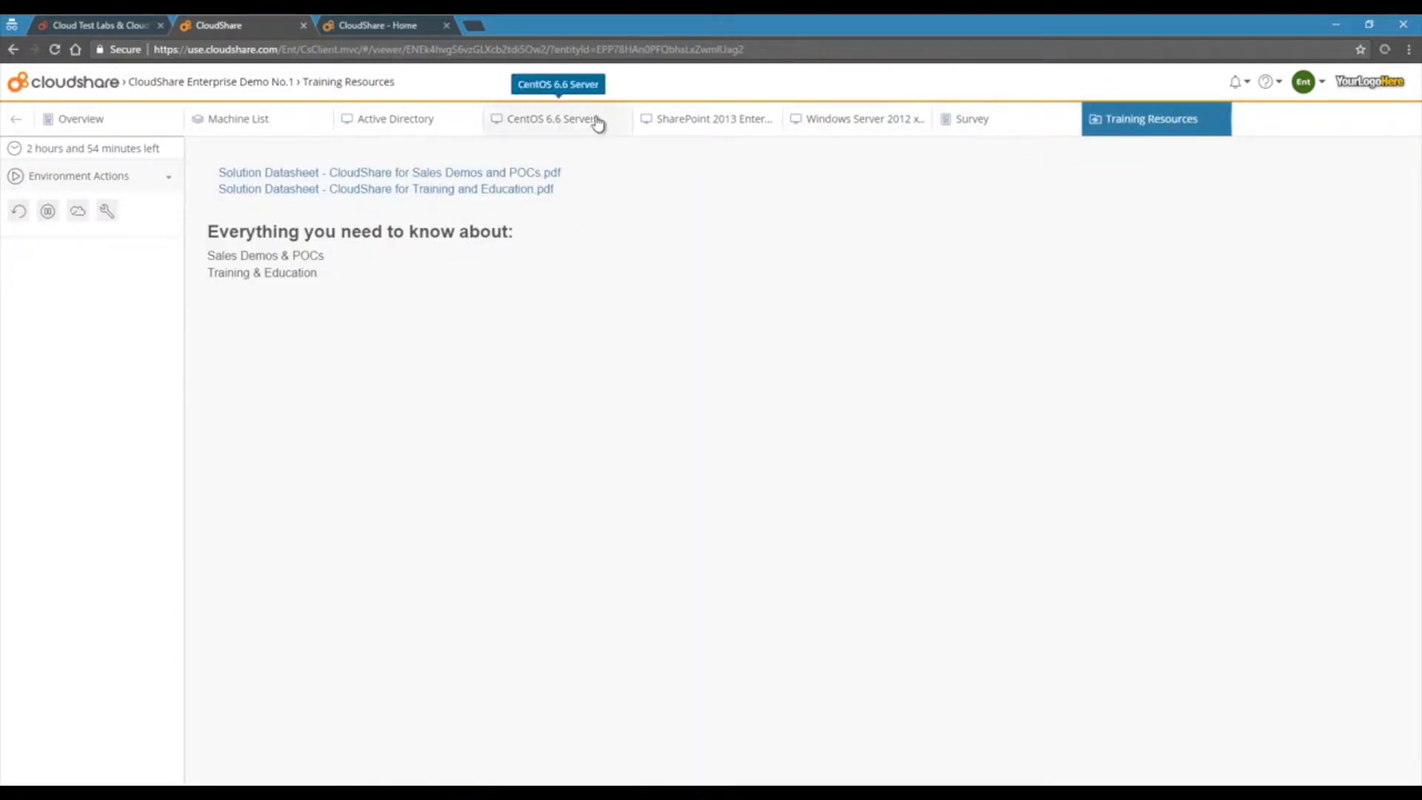
Show the SharePoint 2013 browser full screen, open Central Administration, then exit to the CloudShare Home dashboard
left_click(709, 126)
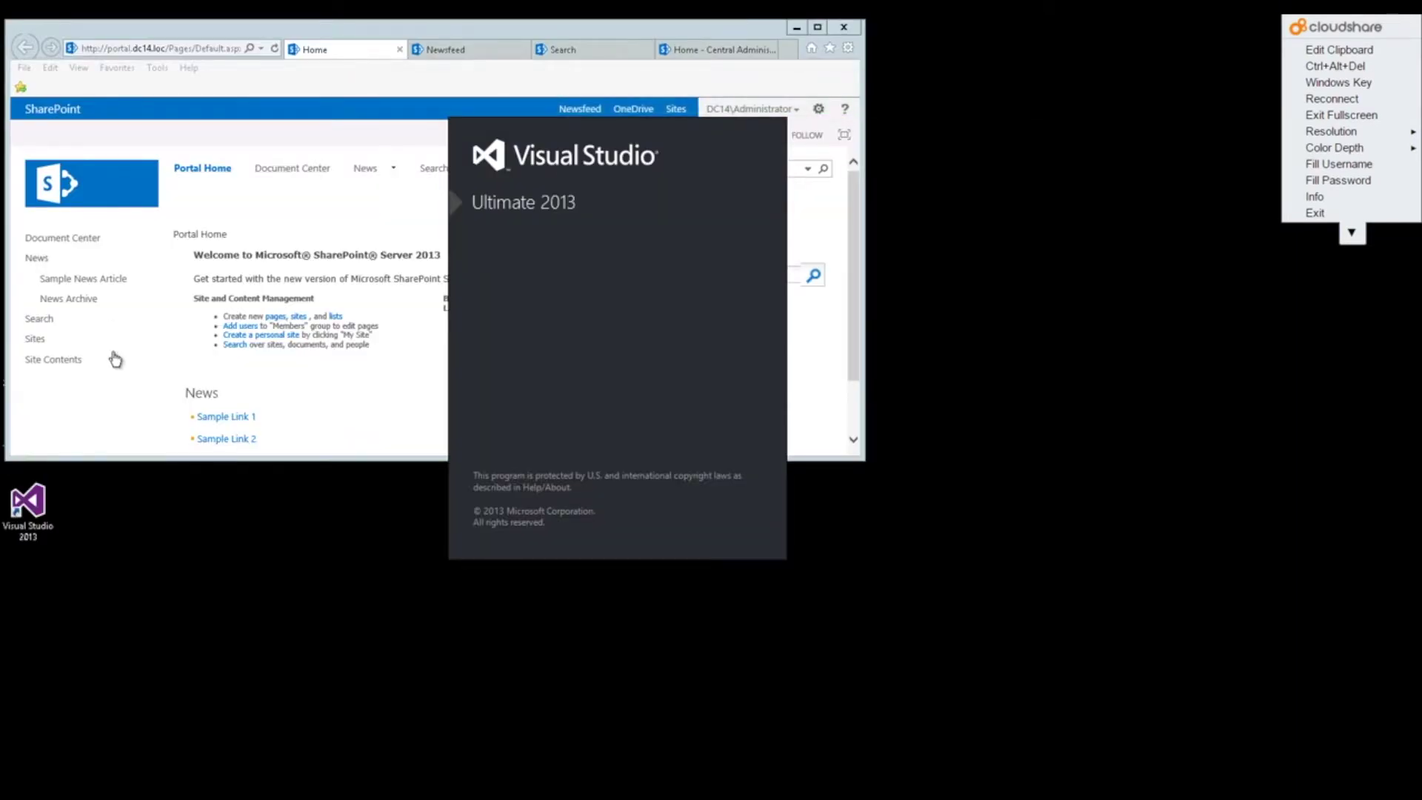
double_click(534, 32)
left_click_drag(702, 35, 1123, 42)
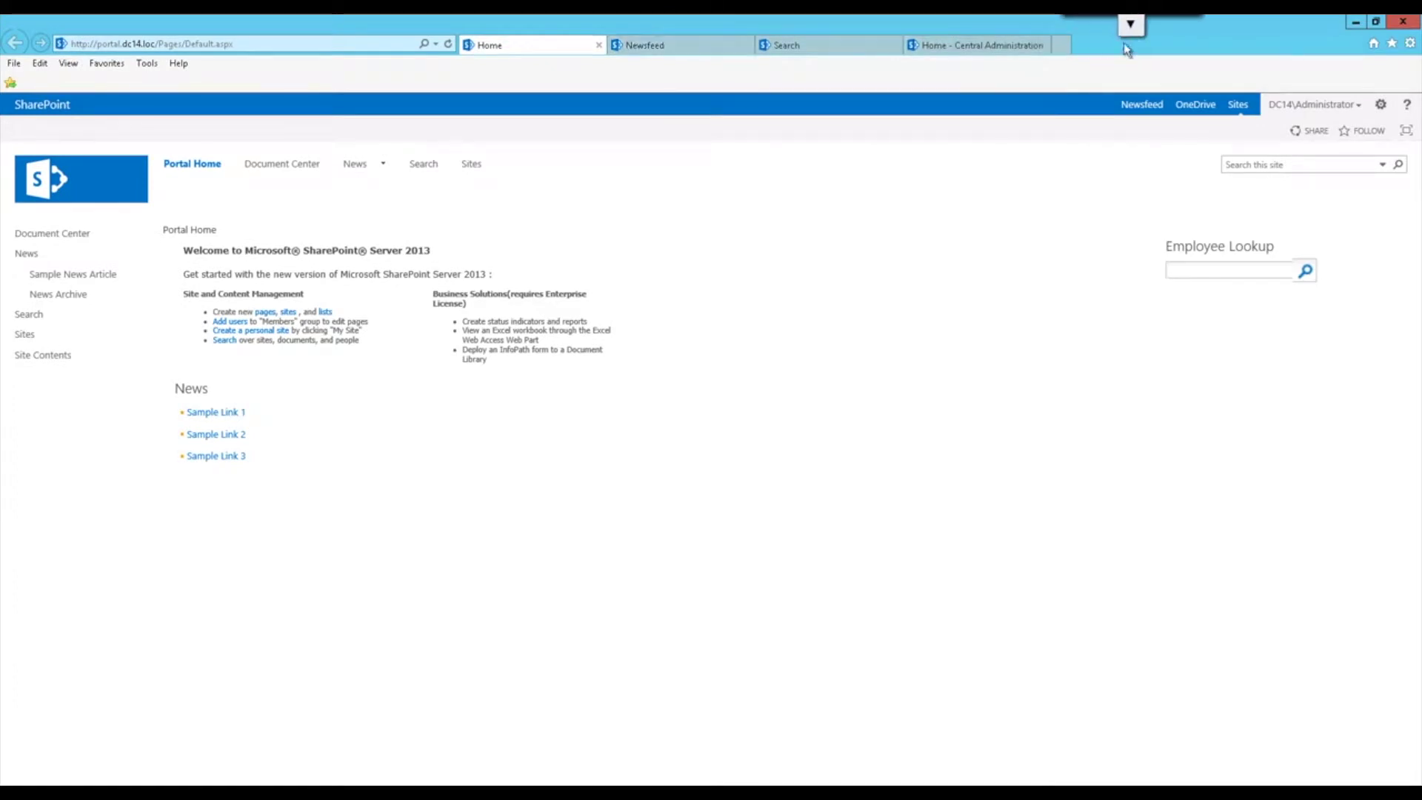
left_click(1122, 37)
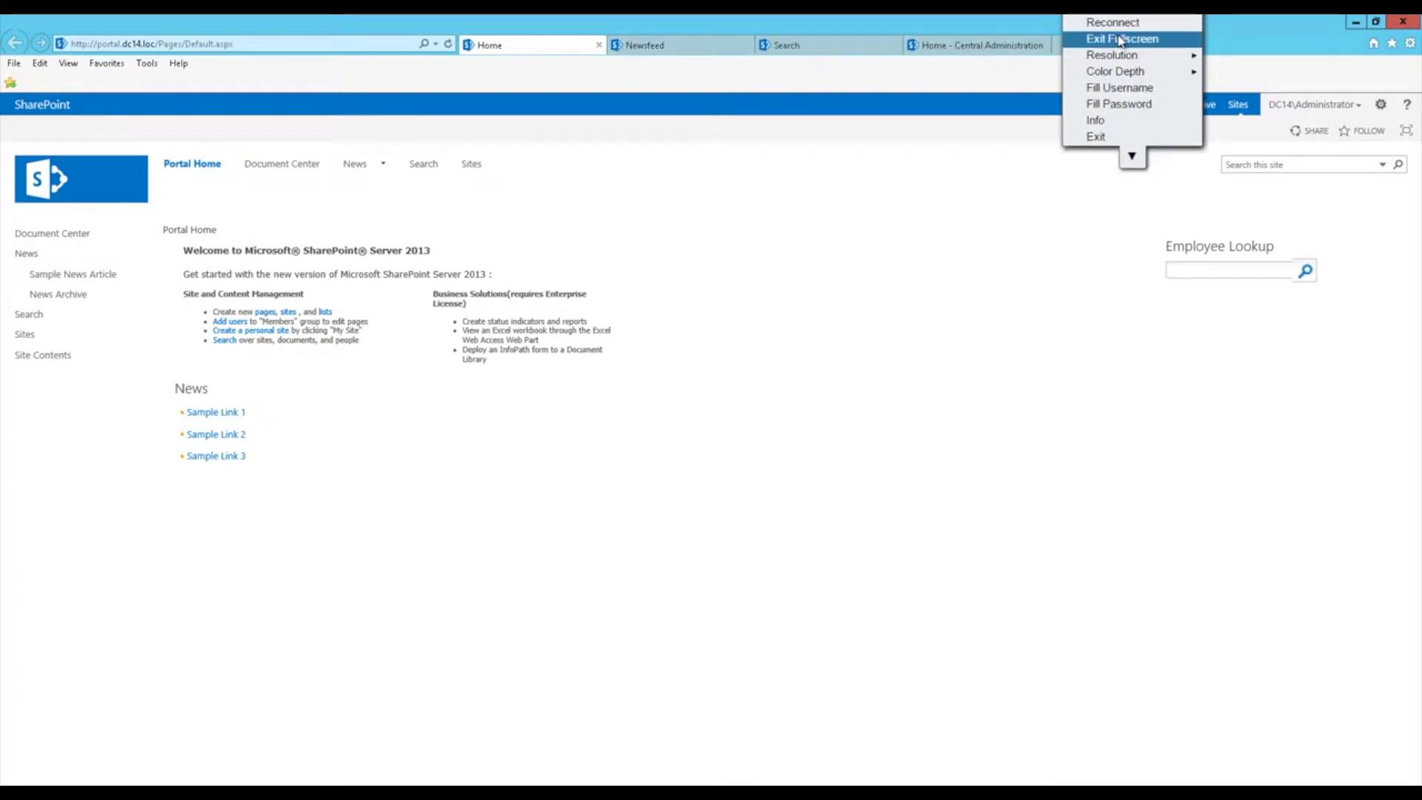
left_click(938, 47)
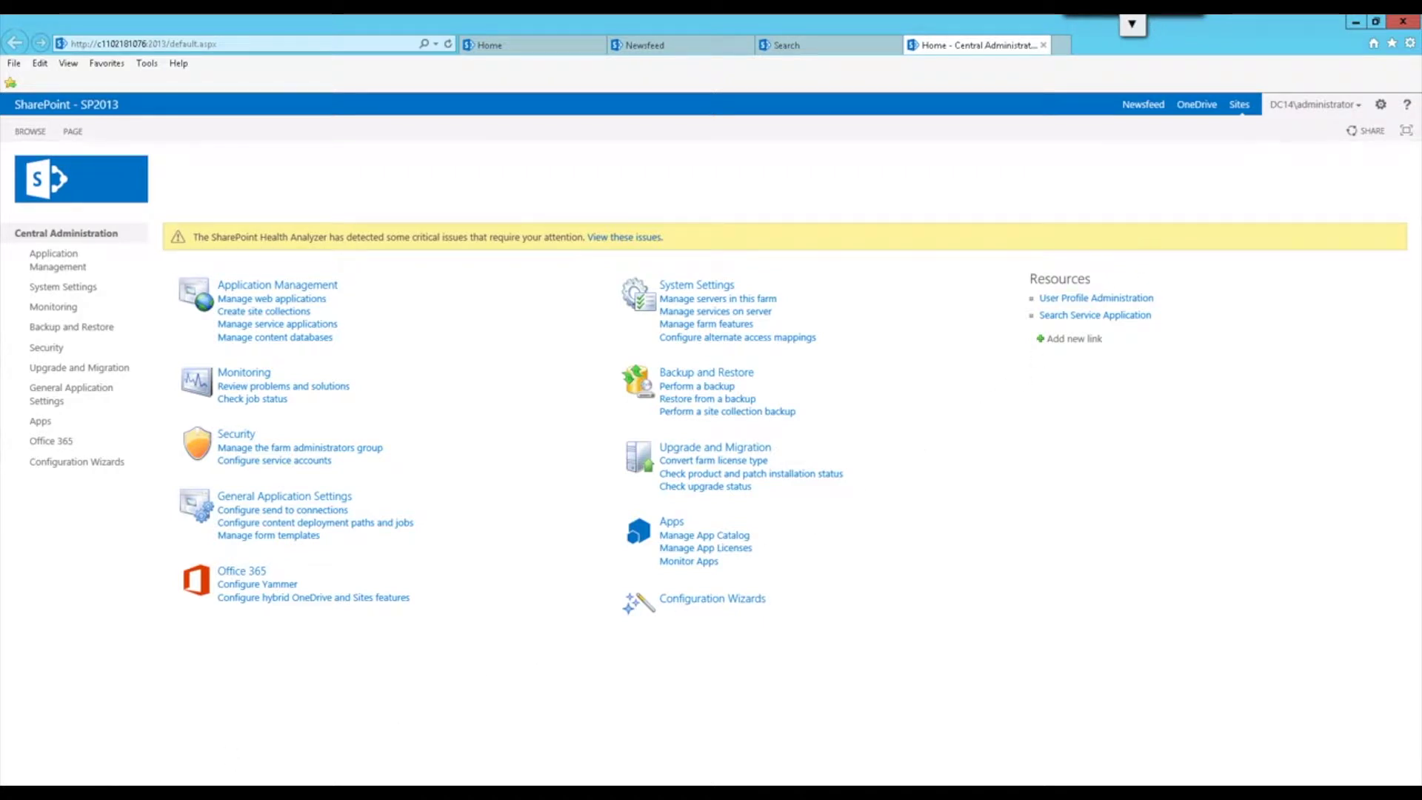
left_click(1133, 28)
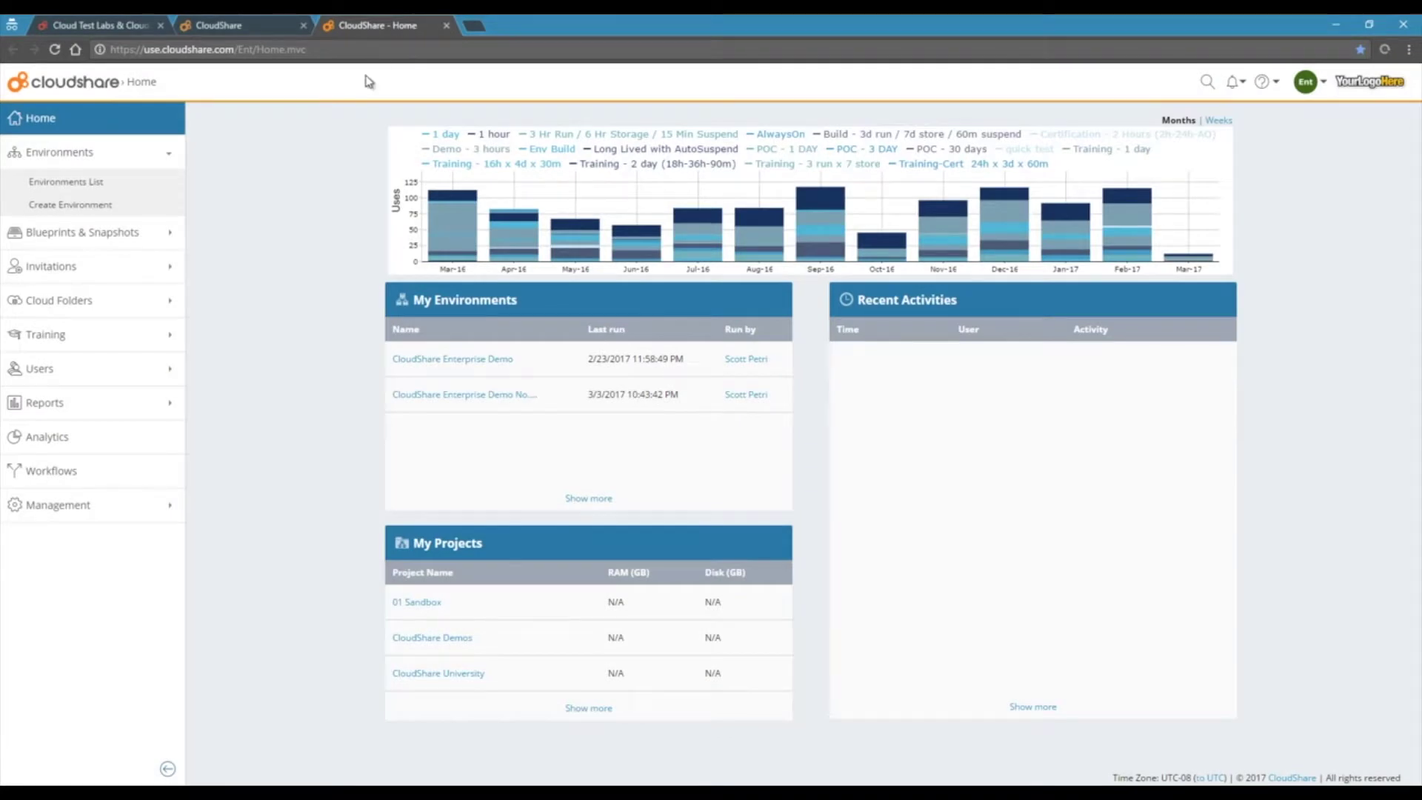
Start a new custom environment from project templates in the CloudShare Demos project
left_click(85, 207)
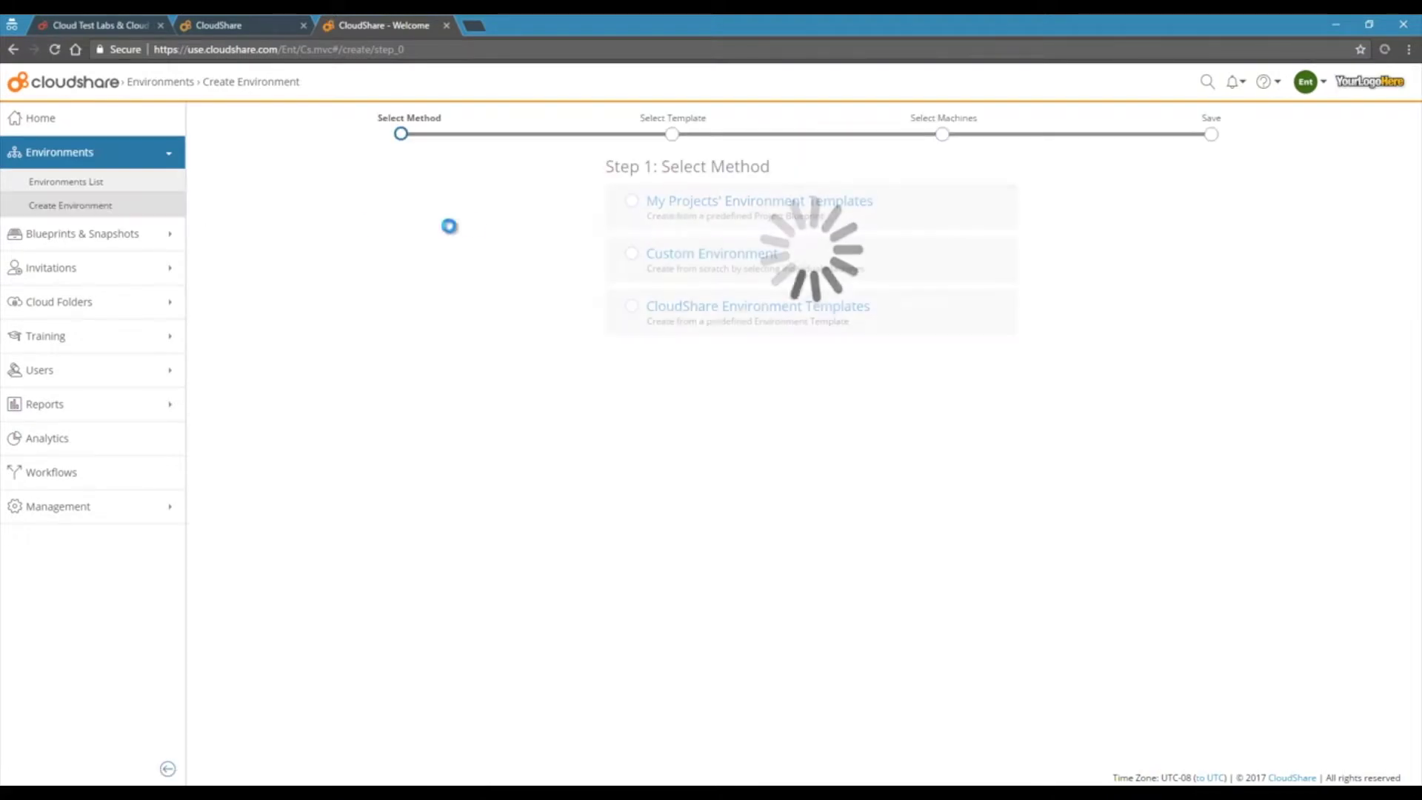
left_click(789, 205)
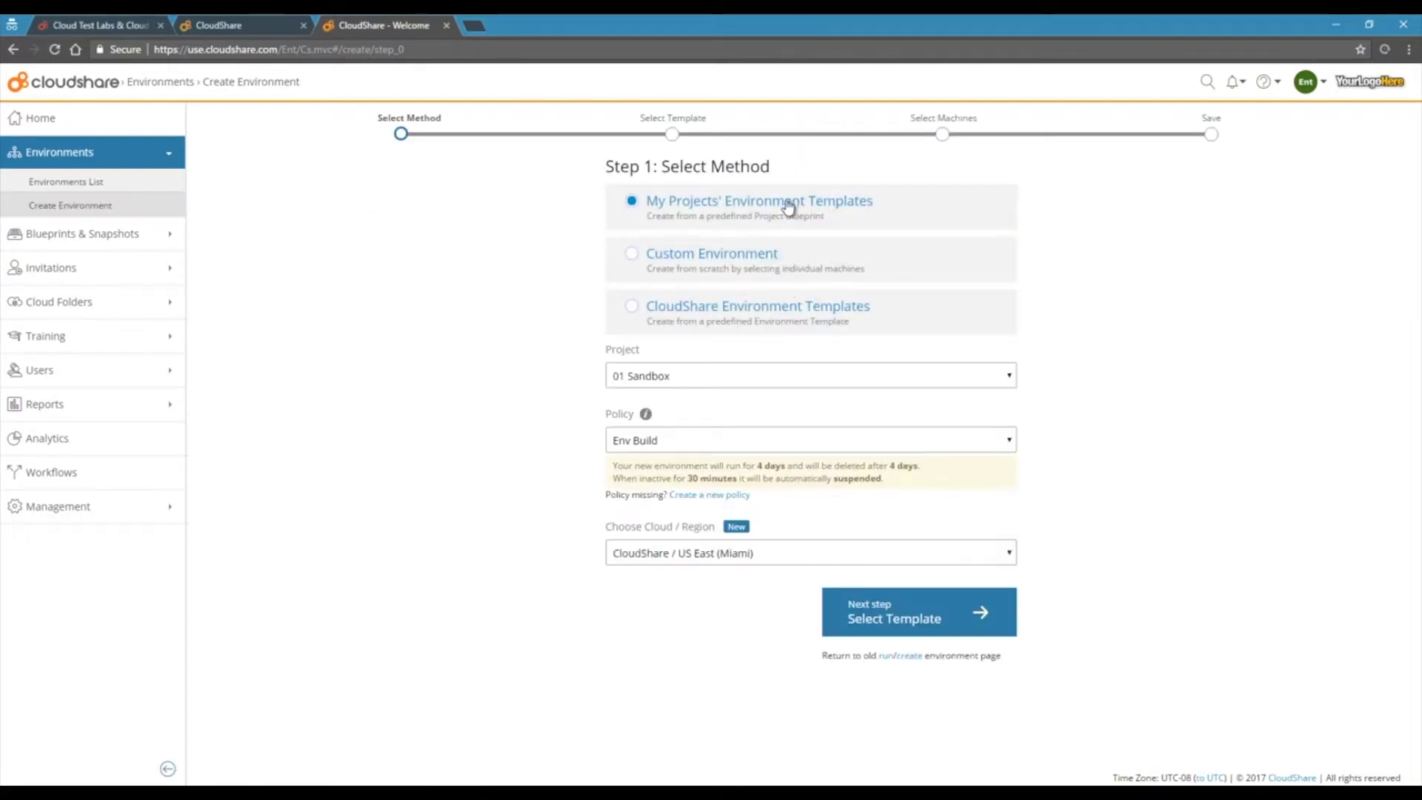
left_click(709, 254)
left_click(687, 379)
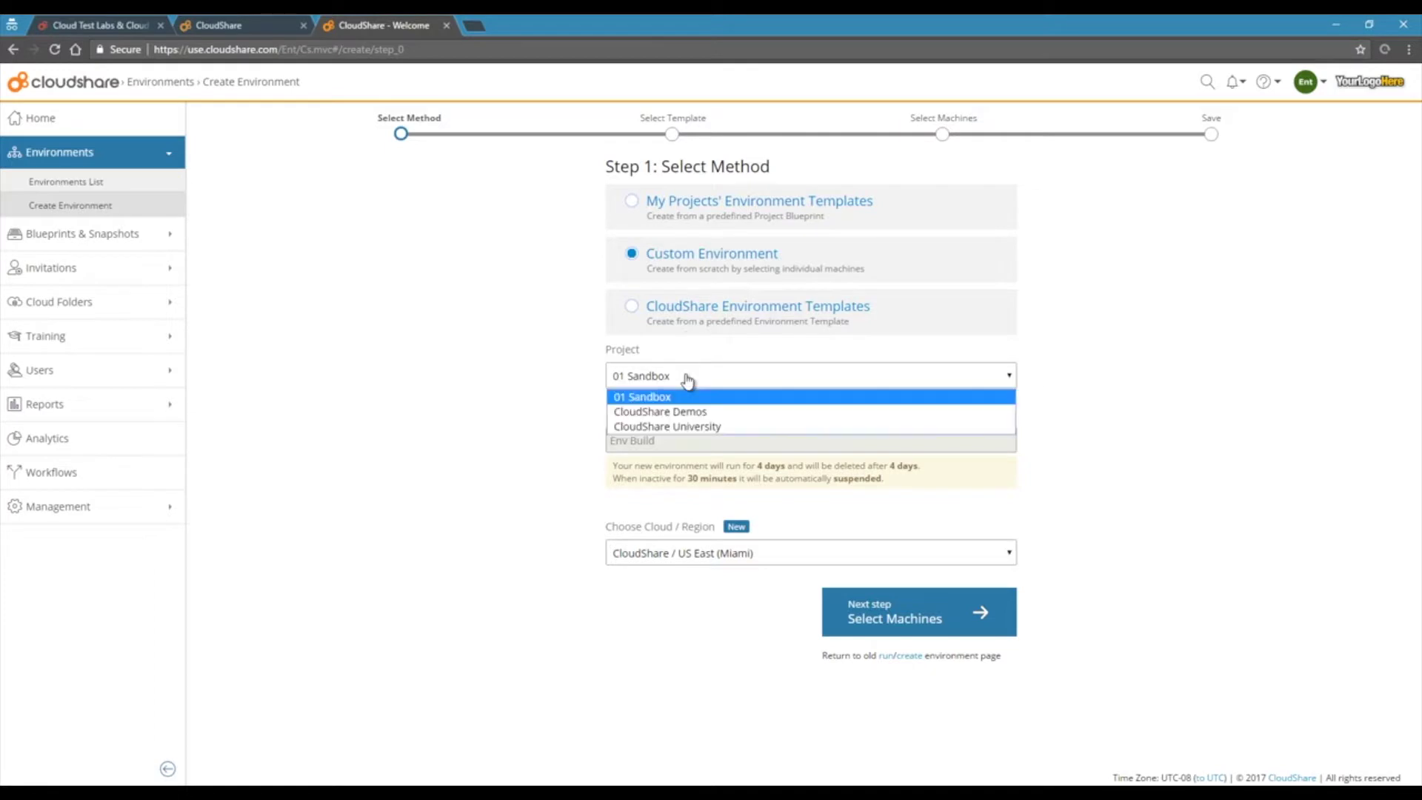
left_click(685, 412)
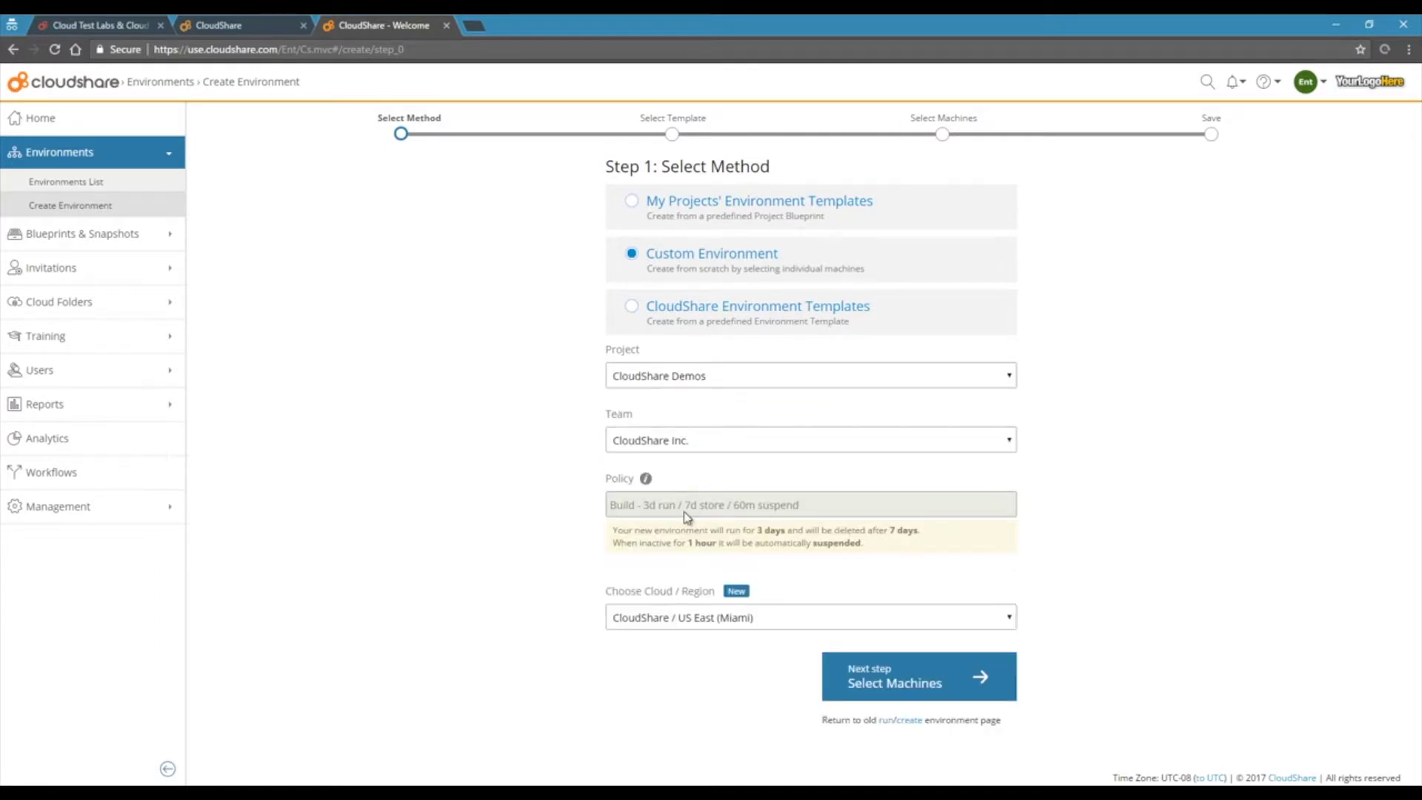
Keep CloudShare / US East (Miami) as the region and proceed to machine selection
left_click(740, 626)
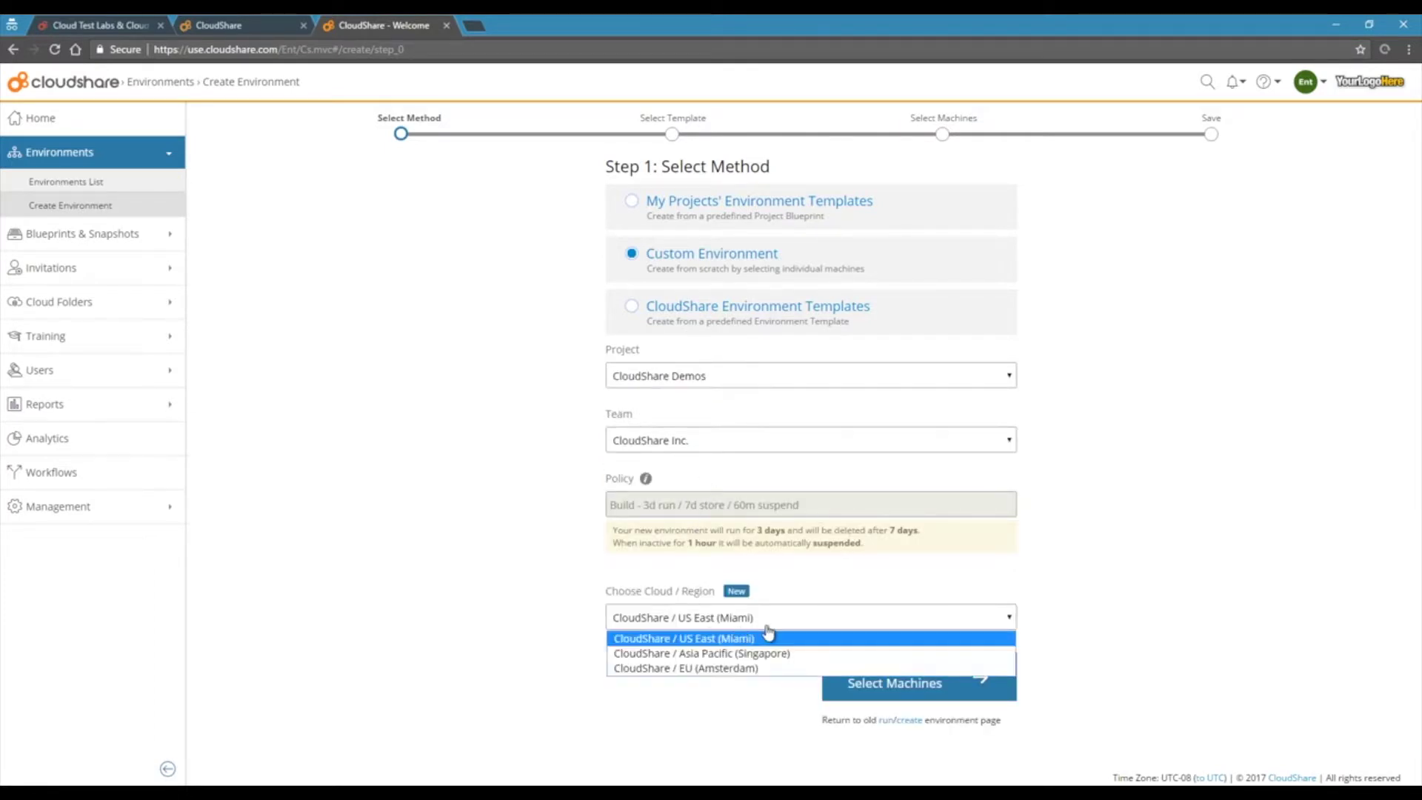
left_click(1009, 697)
left_click(1009, 698)
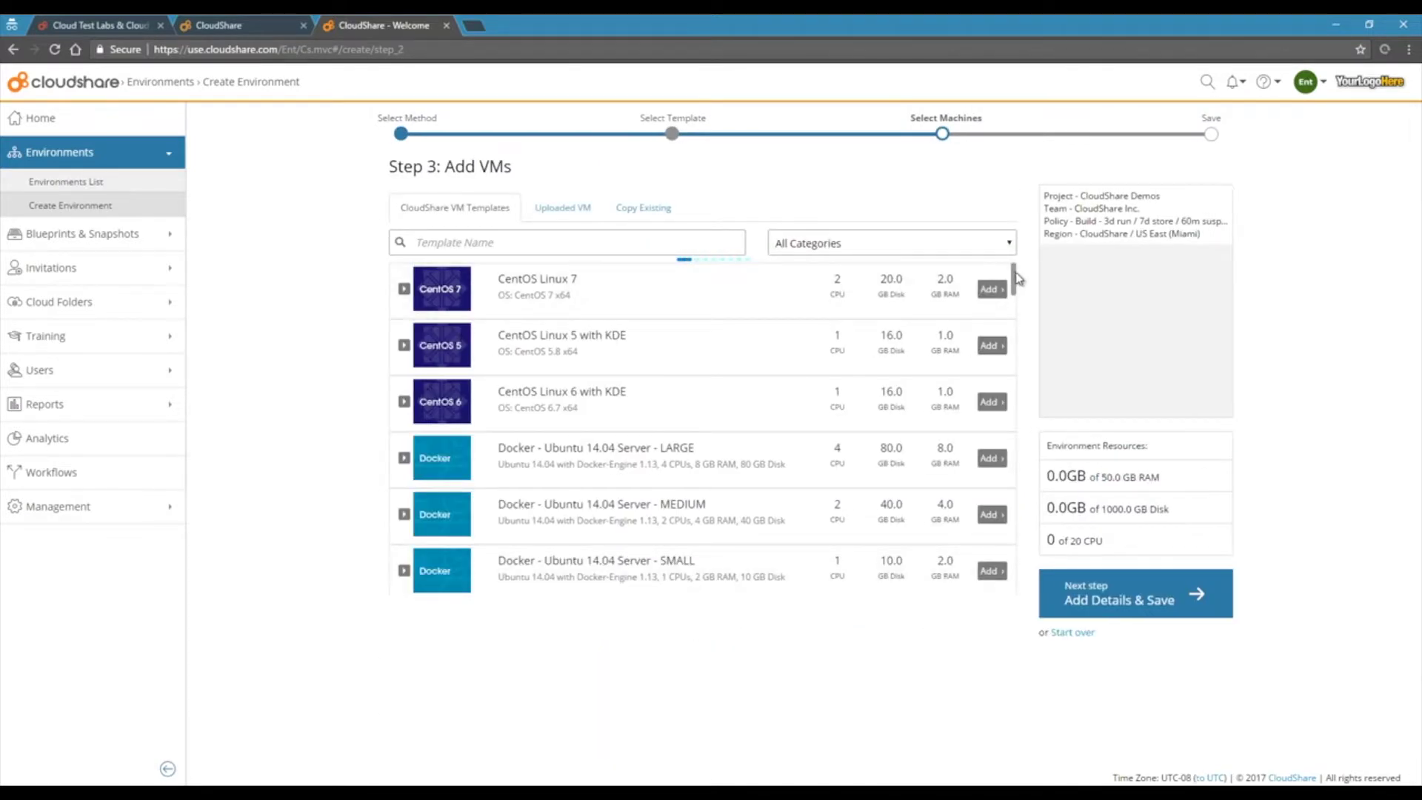
Add Dynamics CRM 2015, Docker Ubuntu SMALL, Windows Server 2008 R2 Office 2013 and 2012 R2 AD & SQL machines
left_click_drag(1015, 280, 1016, 466)
left_click(991, 333)
left_click(990, 423)
left_click(1254, 222)
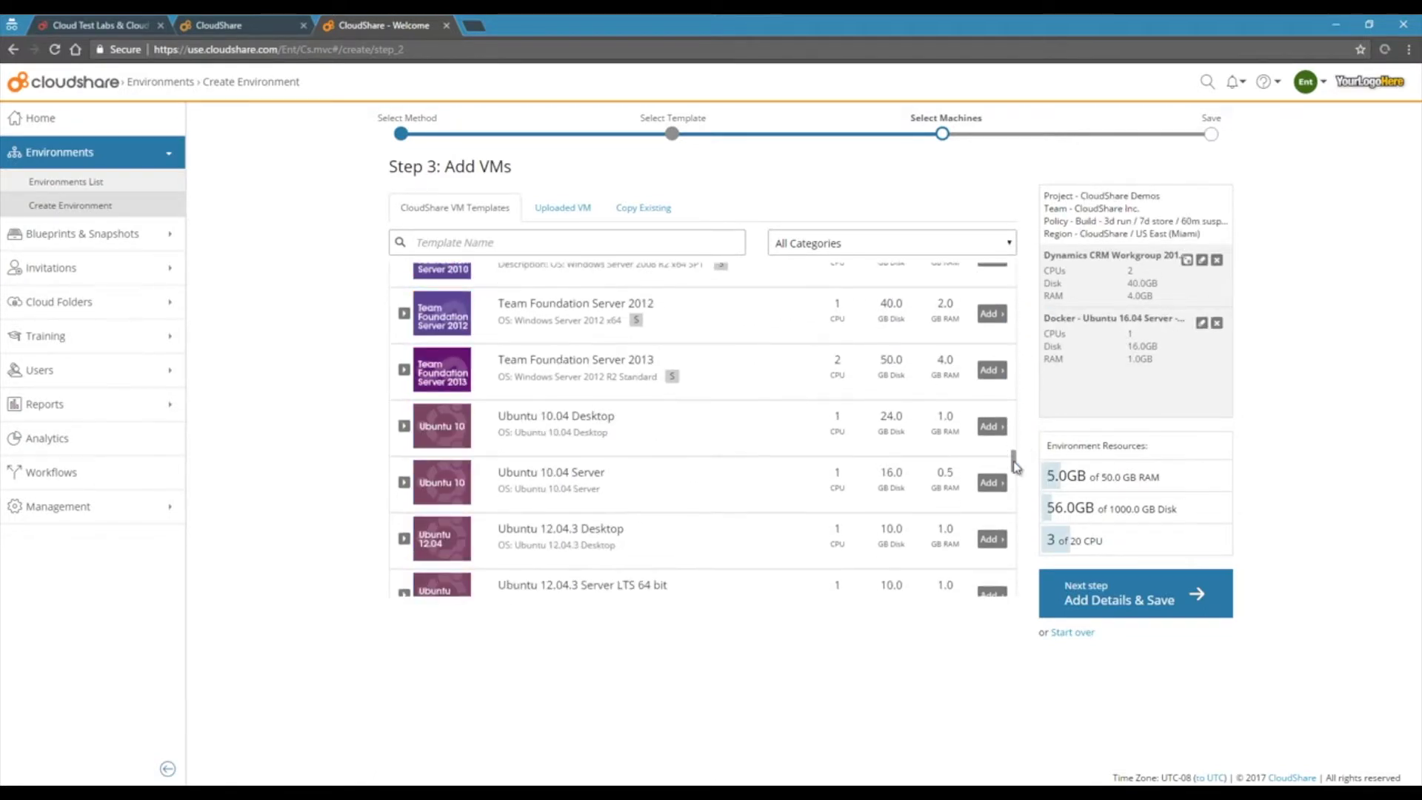
scroll(956, 537, "down", 15)
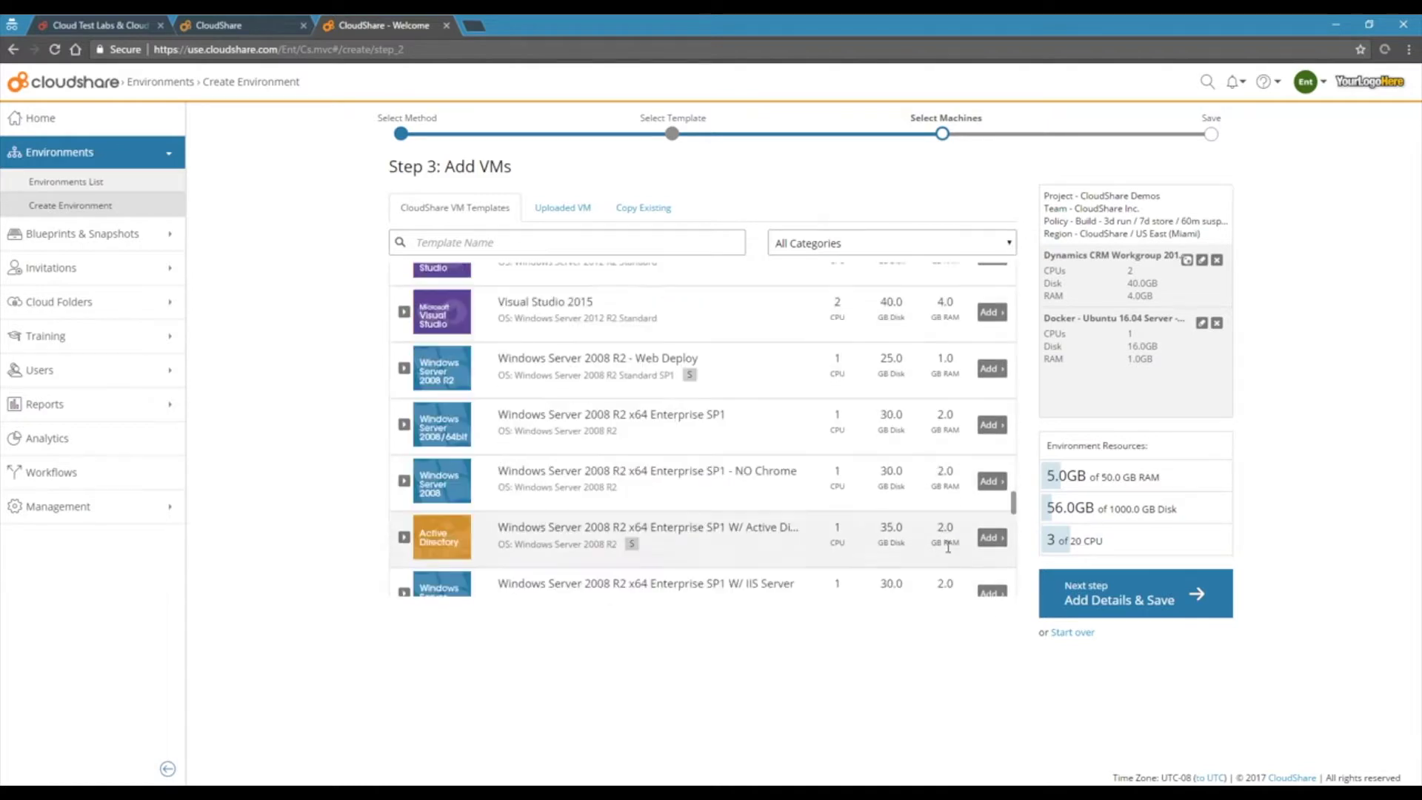
left_click(991, 380)
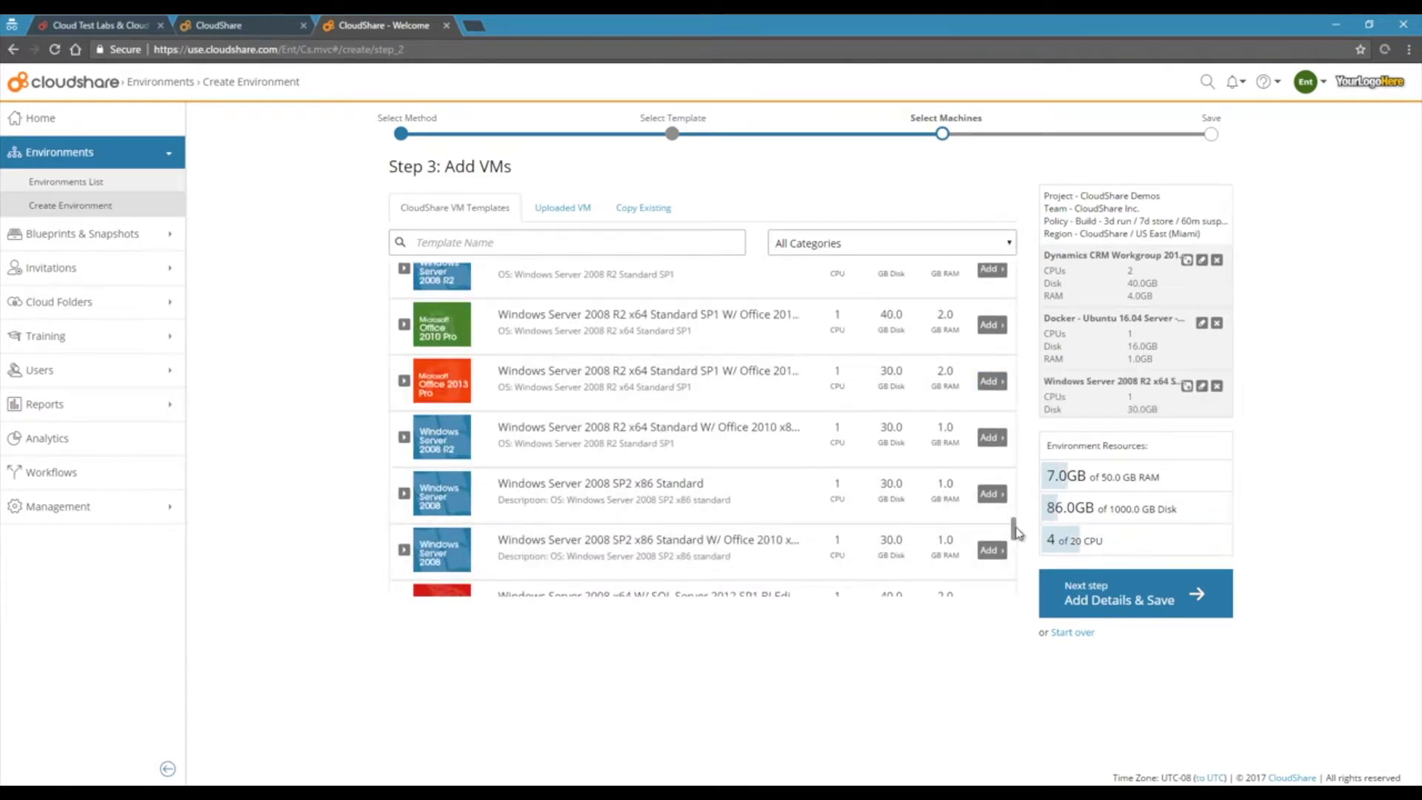
scroll(955, 533, "down", 5)
left_click(989, 378)
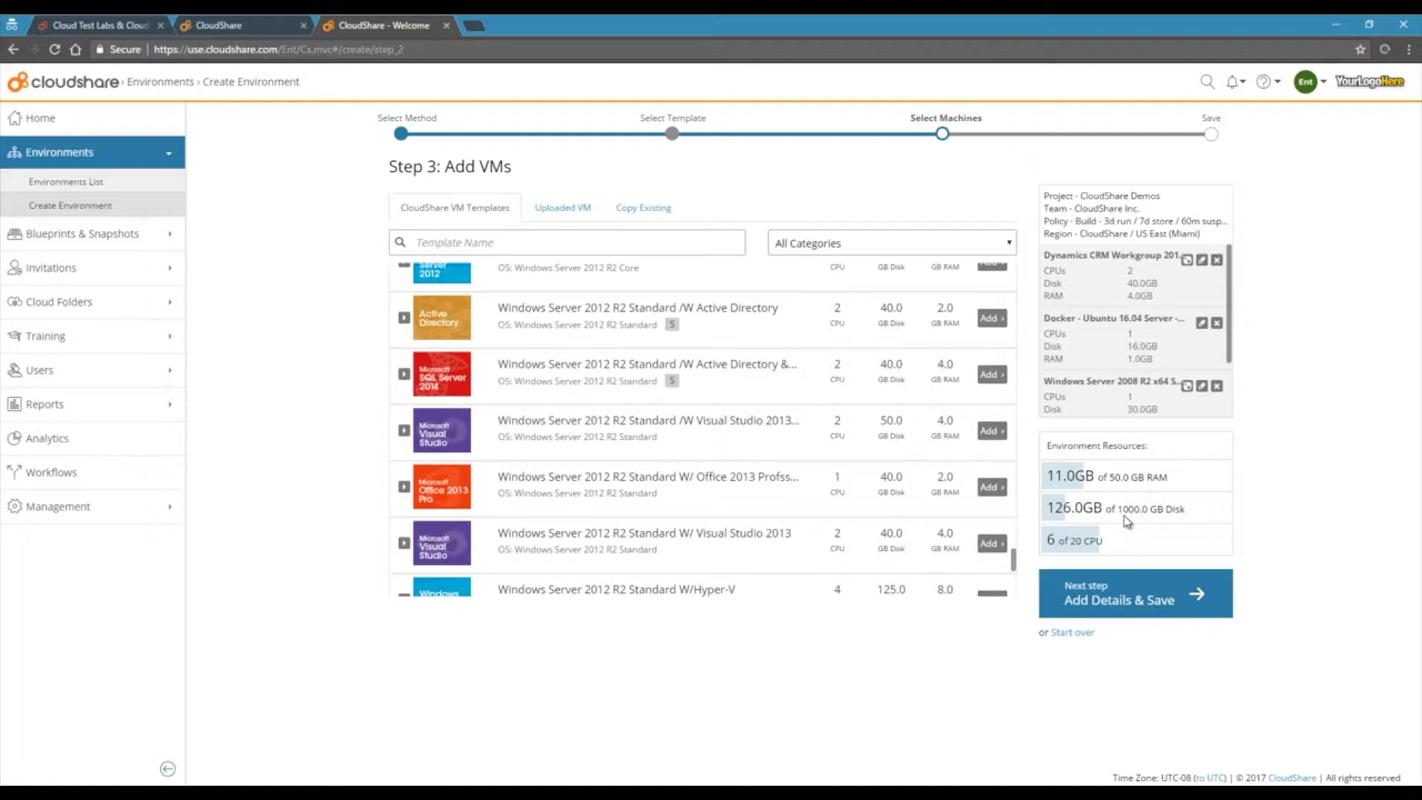
left_click_drag(1113, 597, 1047, 504)
Browse the uploaded VM images in the Private Folder
left_click(585, 213)
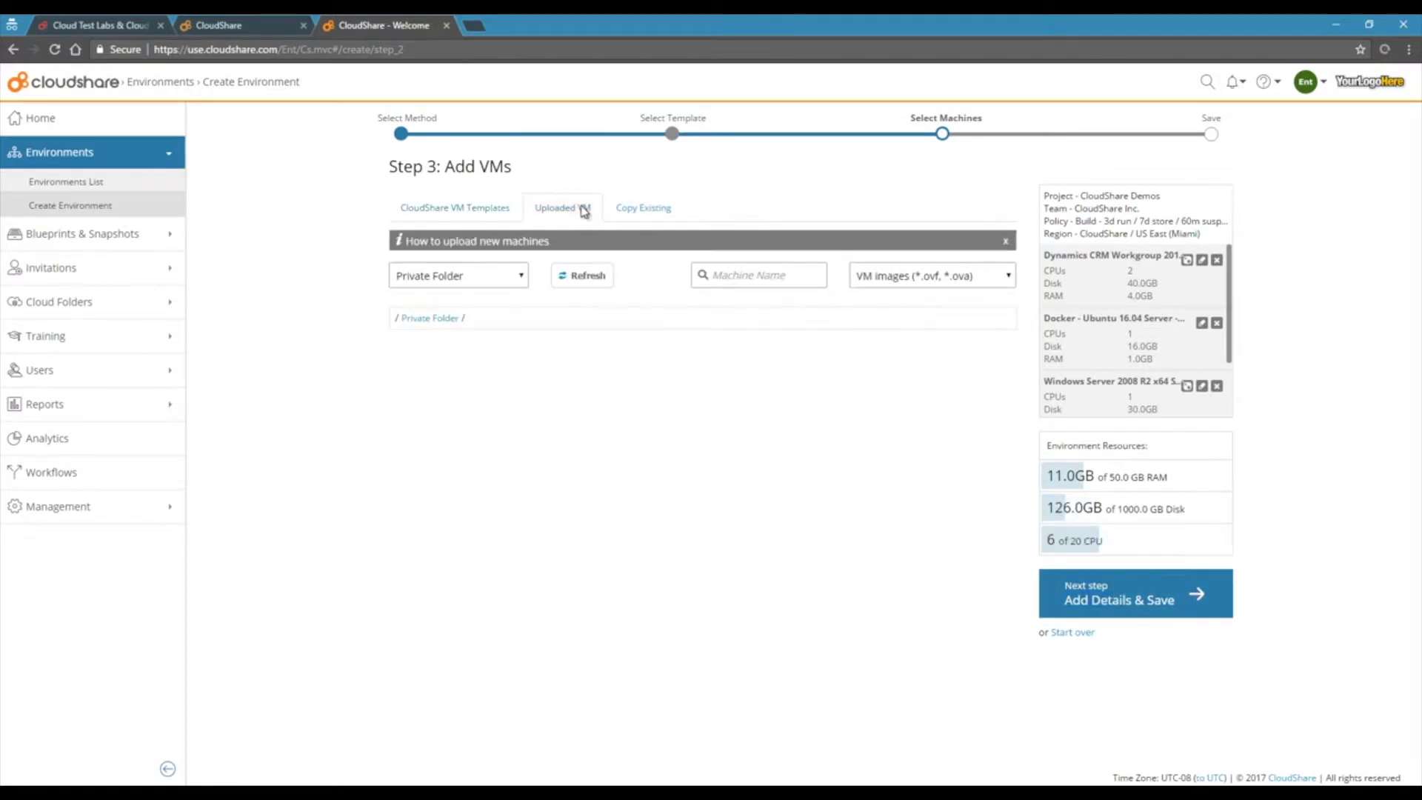
left_click(494, 276)
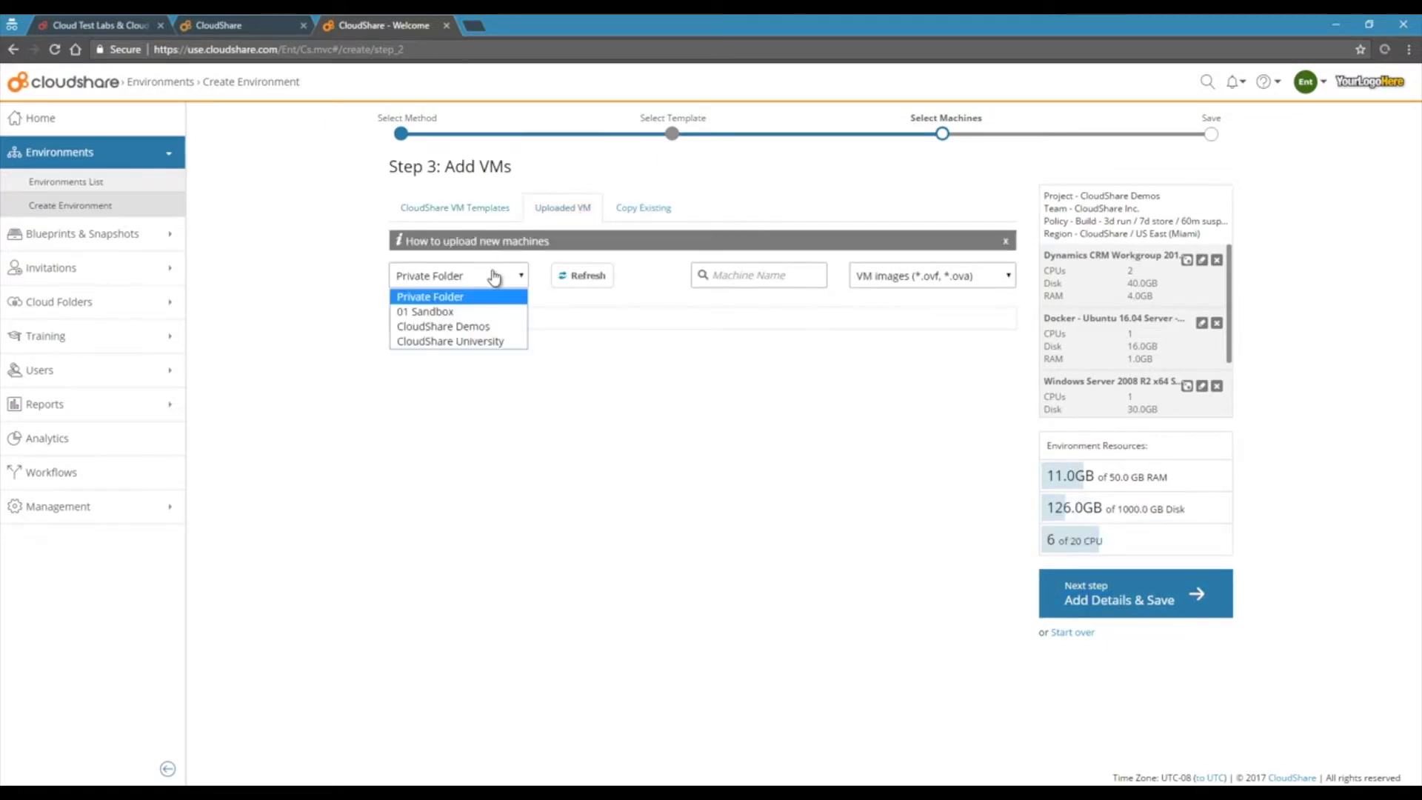
left_click(516, 366)
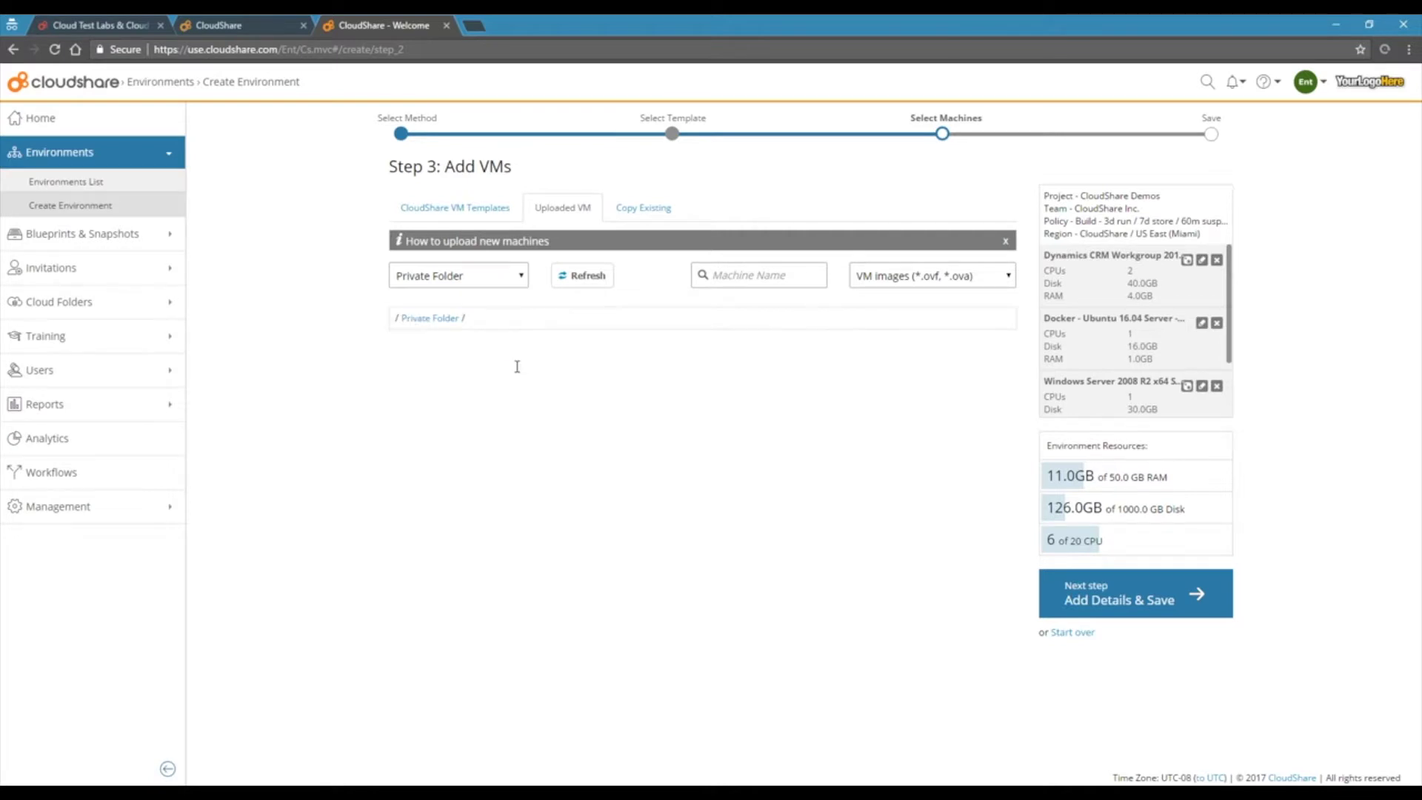
Save the new environment and go to the Environments List
left_click(1108, 610)
left_click(1153, 315)
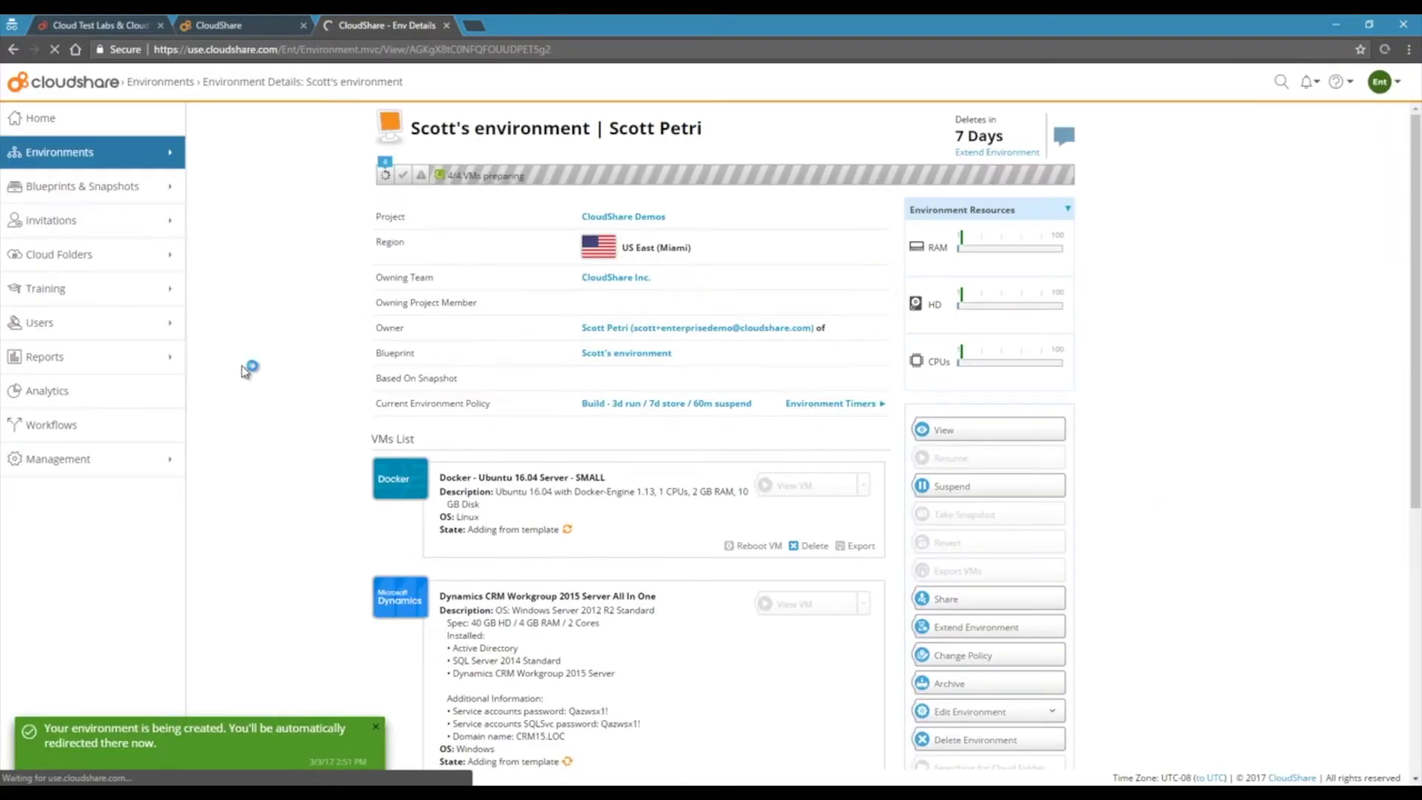
left_click(127, 155)
left_click(89, 186)
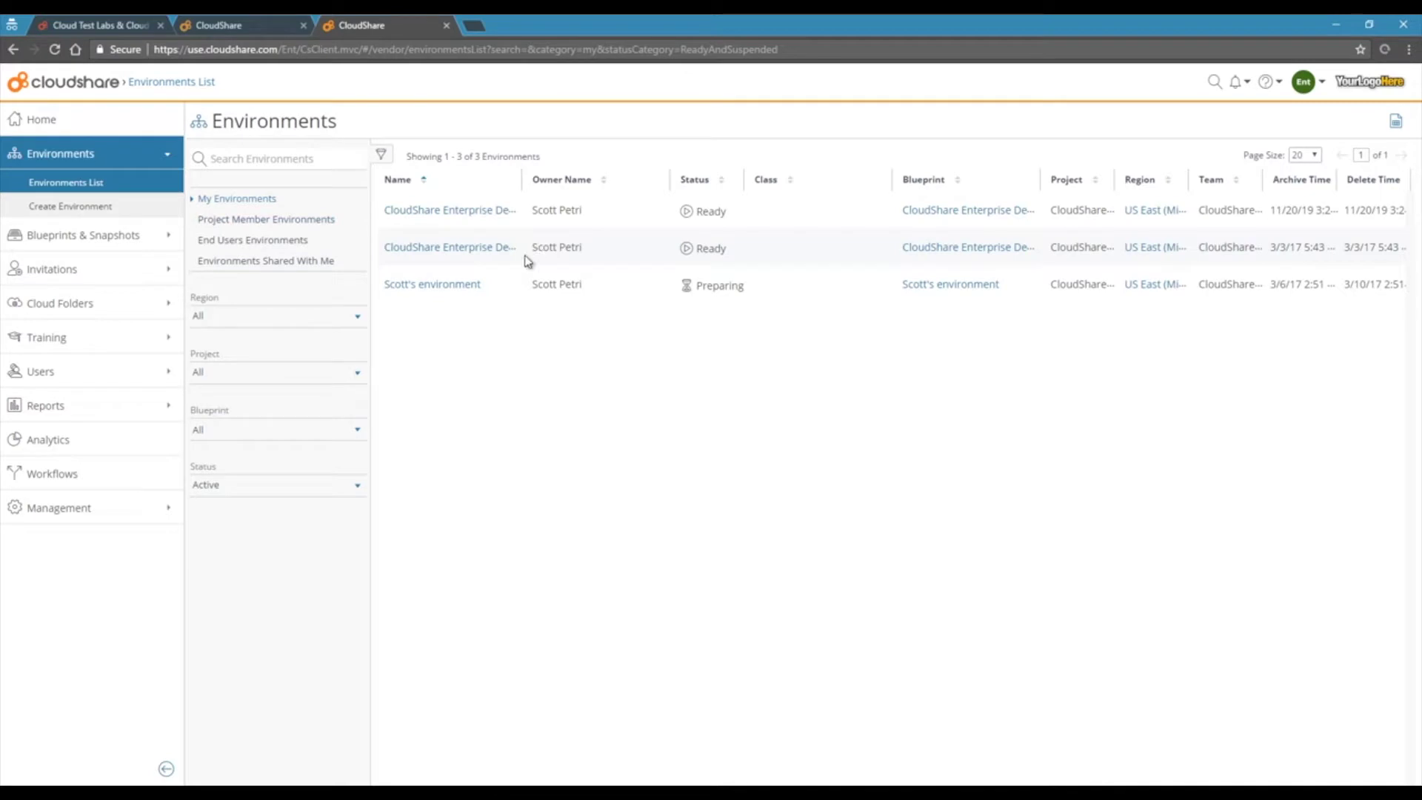
Open CloudShare Enterprise Demo No.1's details and reveal its Edit Environment options
left_click(433, 250)
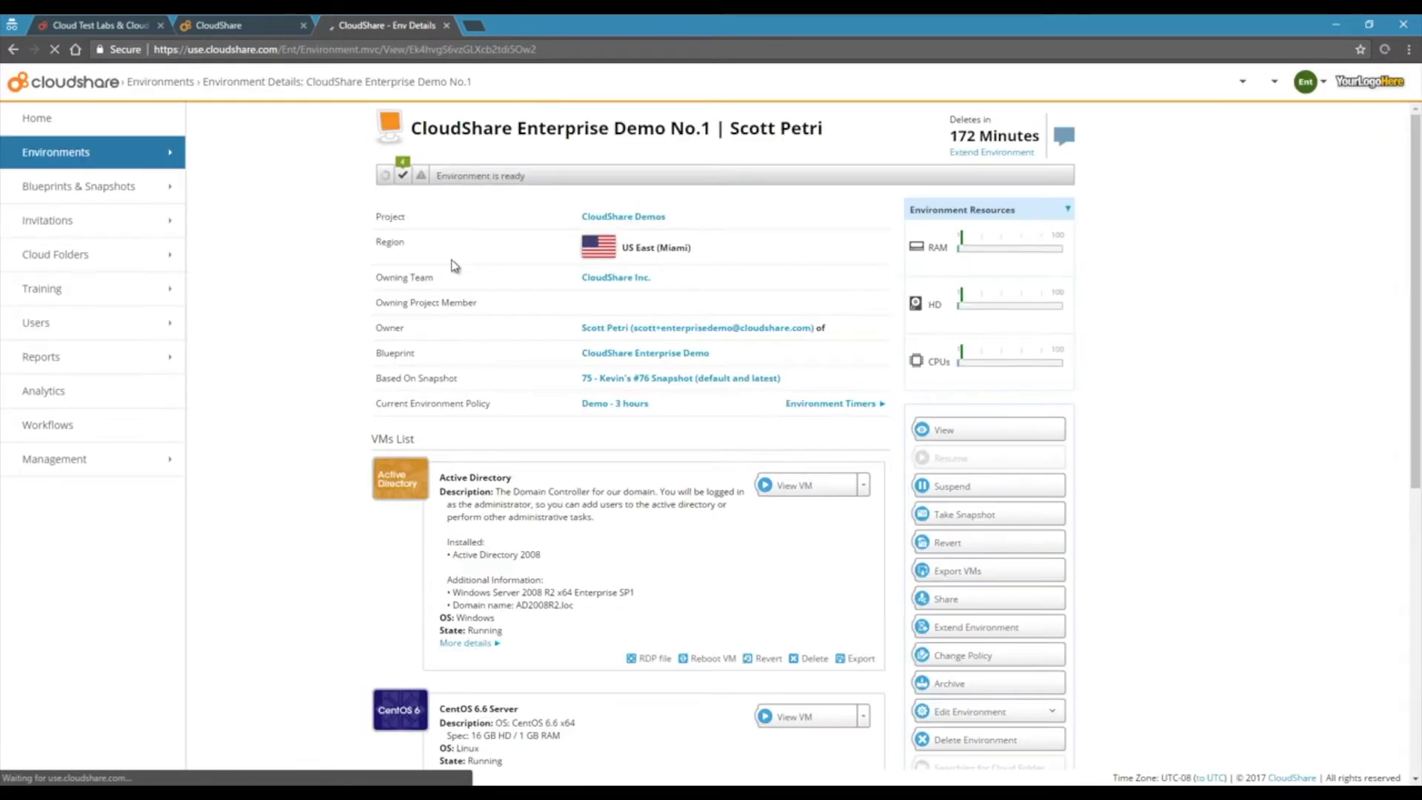
scroll(1066, 703, "down", 1)
scroll(1070, 709, "down", 2)
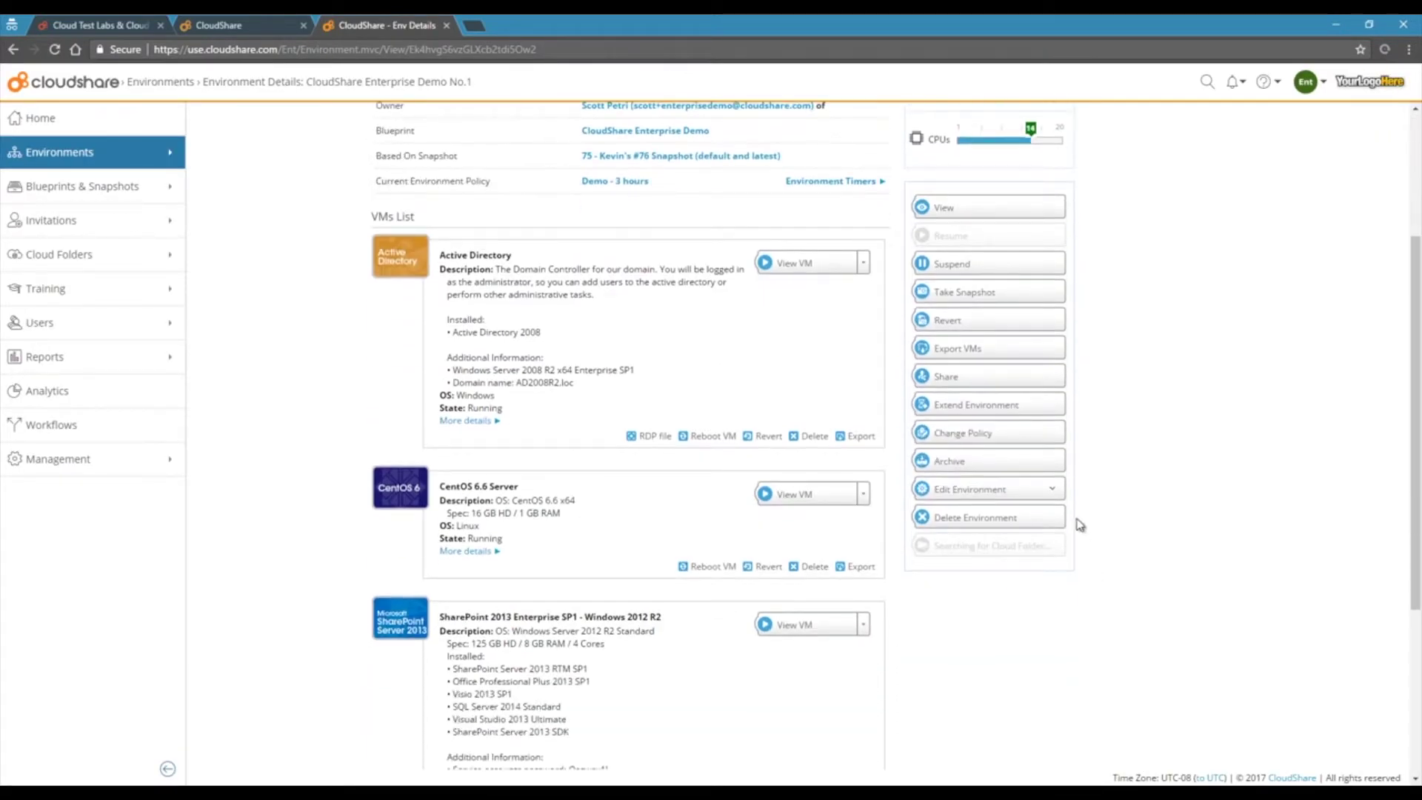
left_click(1019, 489)
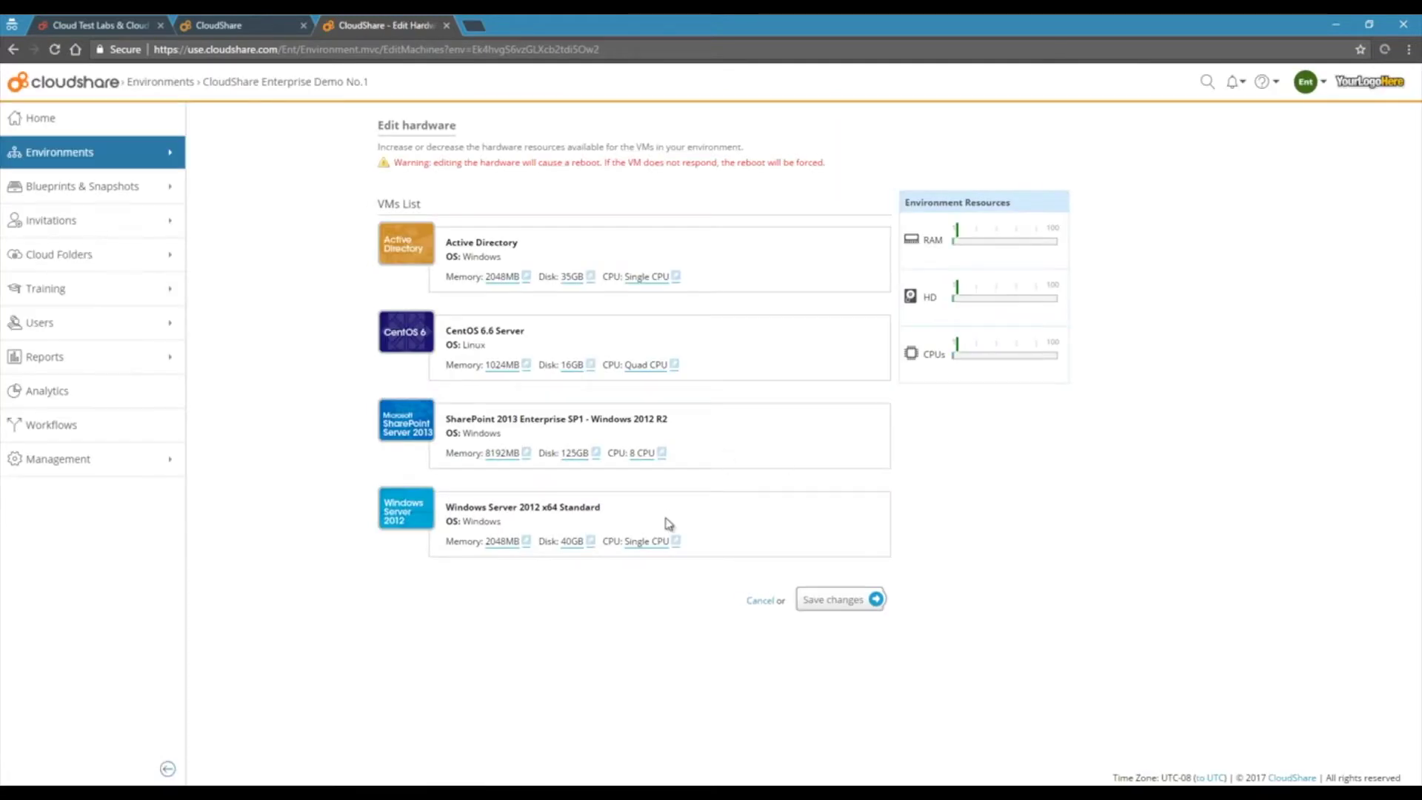
Set the Windows Server 2012 x64 Standard VM to Quad CPU, 90GB disk and 11264MB memory, and save
left_click(656, 543)
left_click(725, 586)
left_click(571, 542)
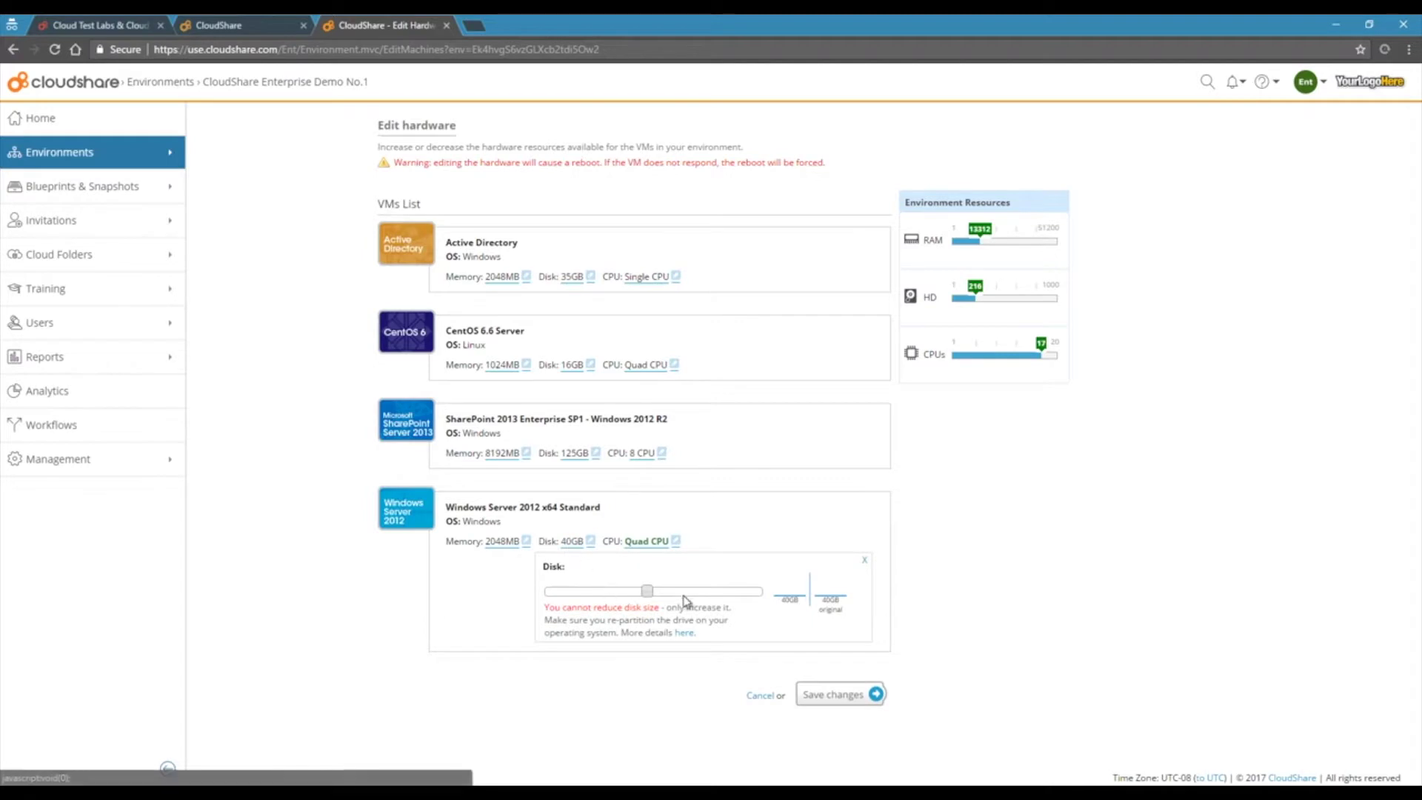
left_click(683, 591)
left_click(502, 541)
left_click_drag(495, 590, 572, 597)
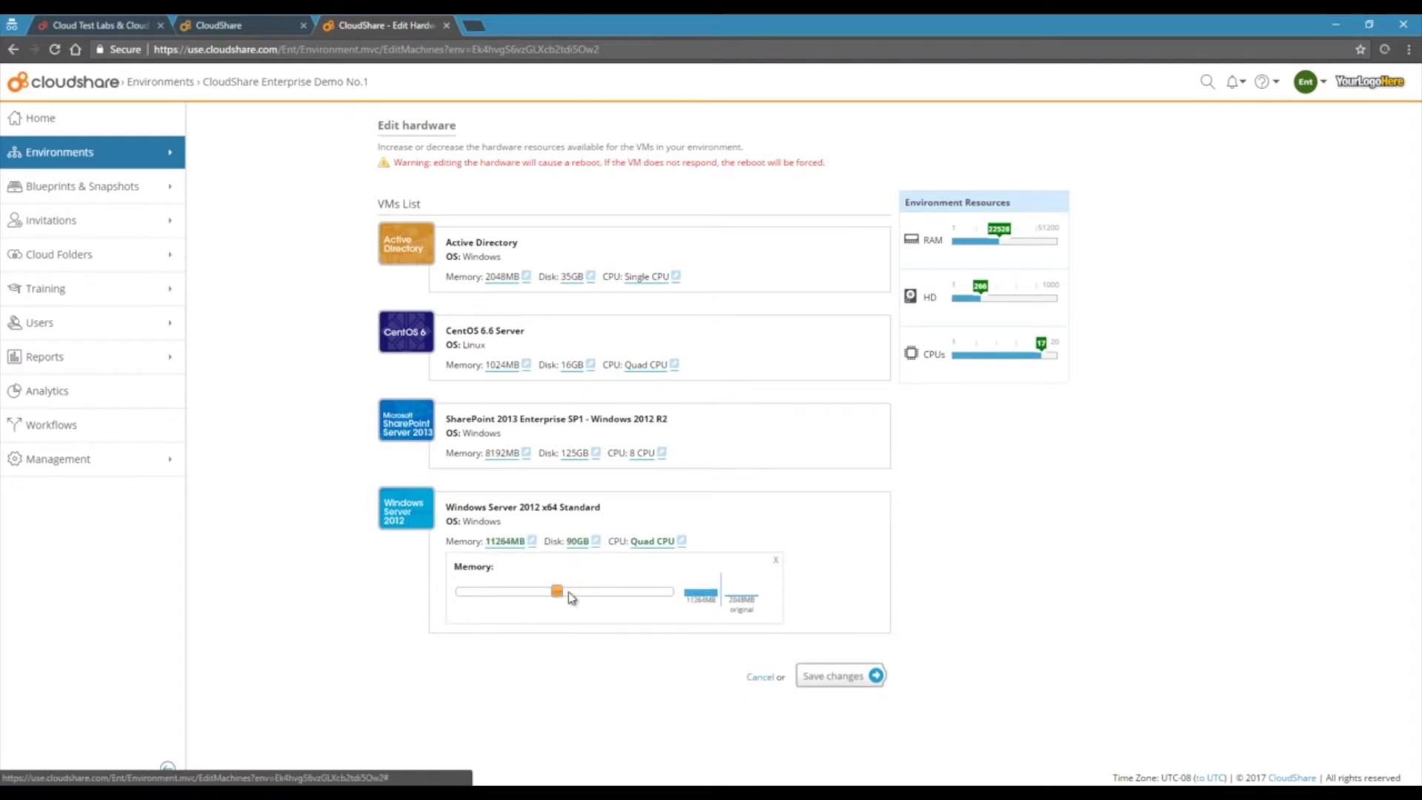
left_click(809, 674)
scroll(1050, 642, "down", 2)
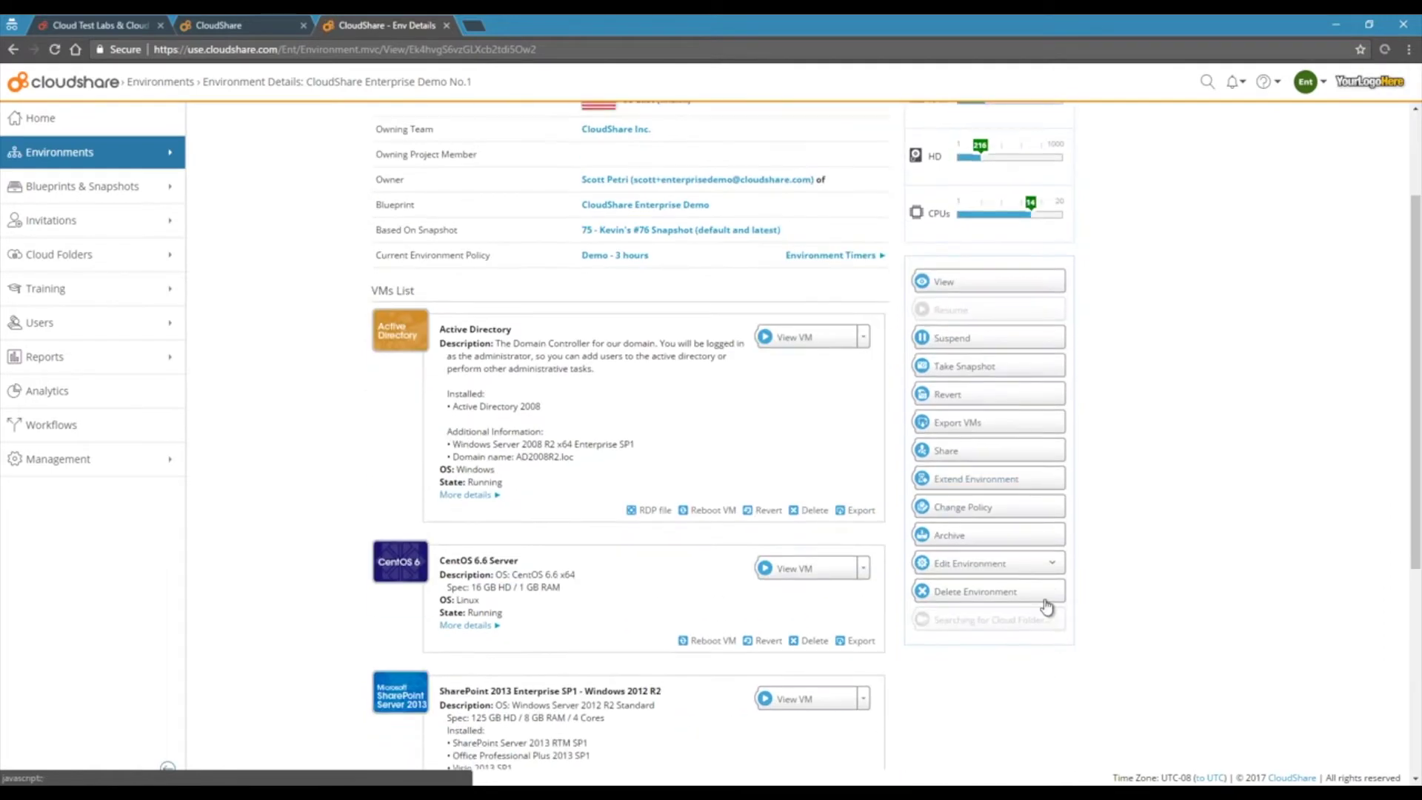
Open the environment viewer customization and start editing line 15 of the Overview tab's HTML
left_click(1013, 566)
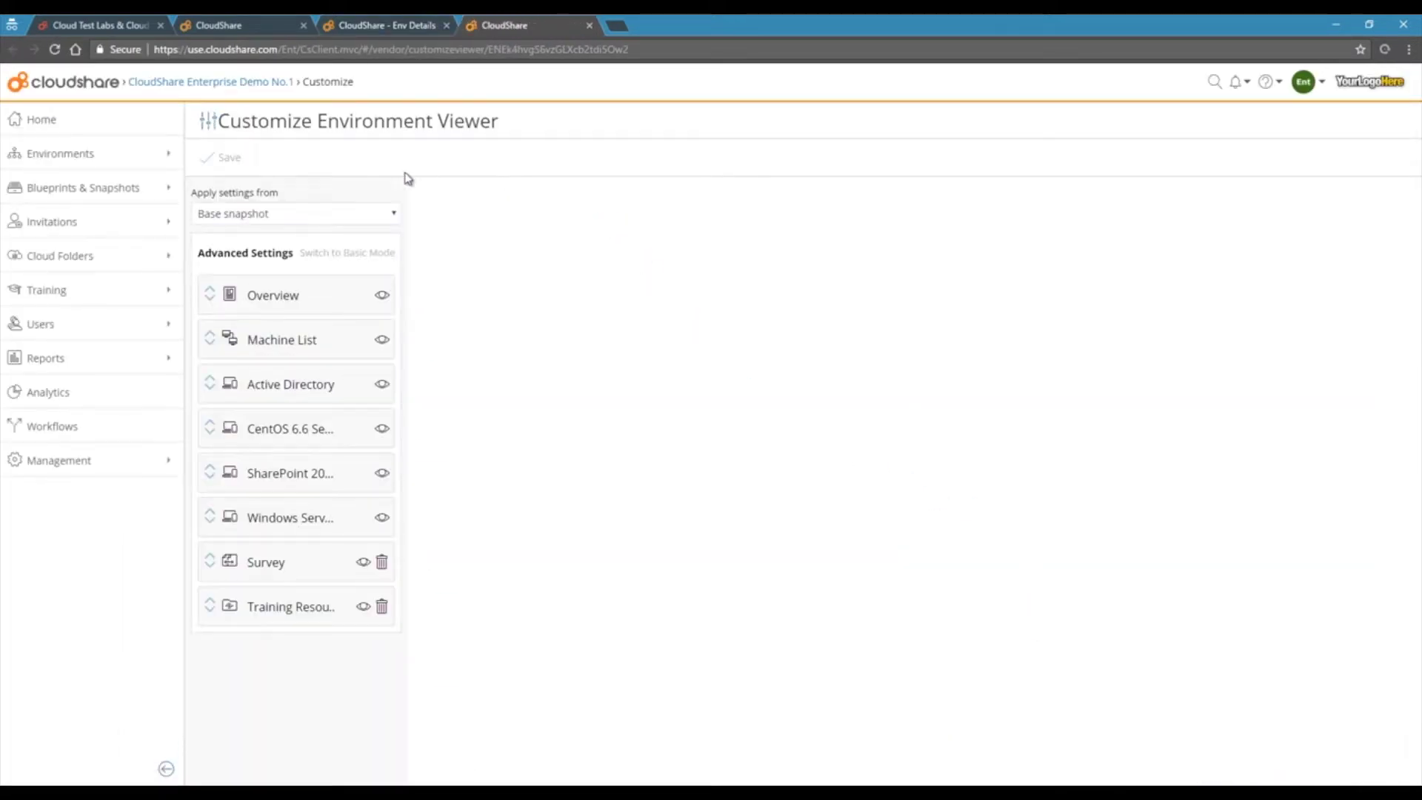
left_click(210, 293)
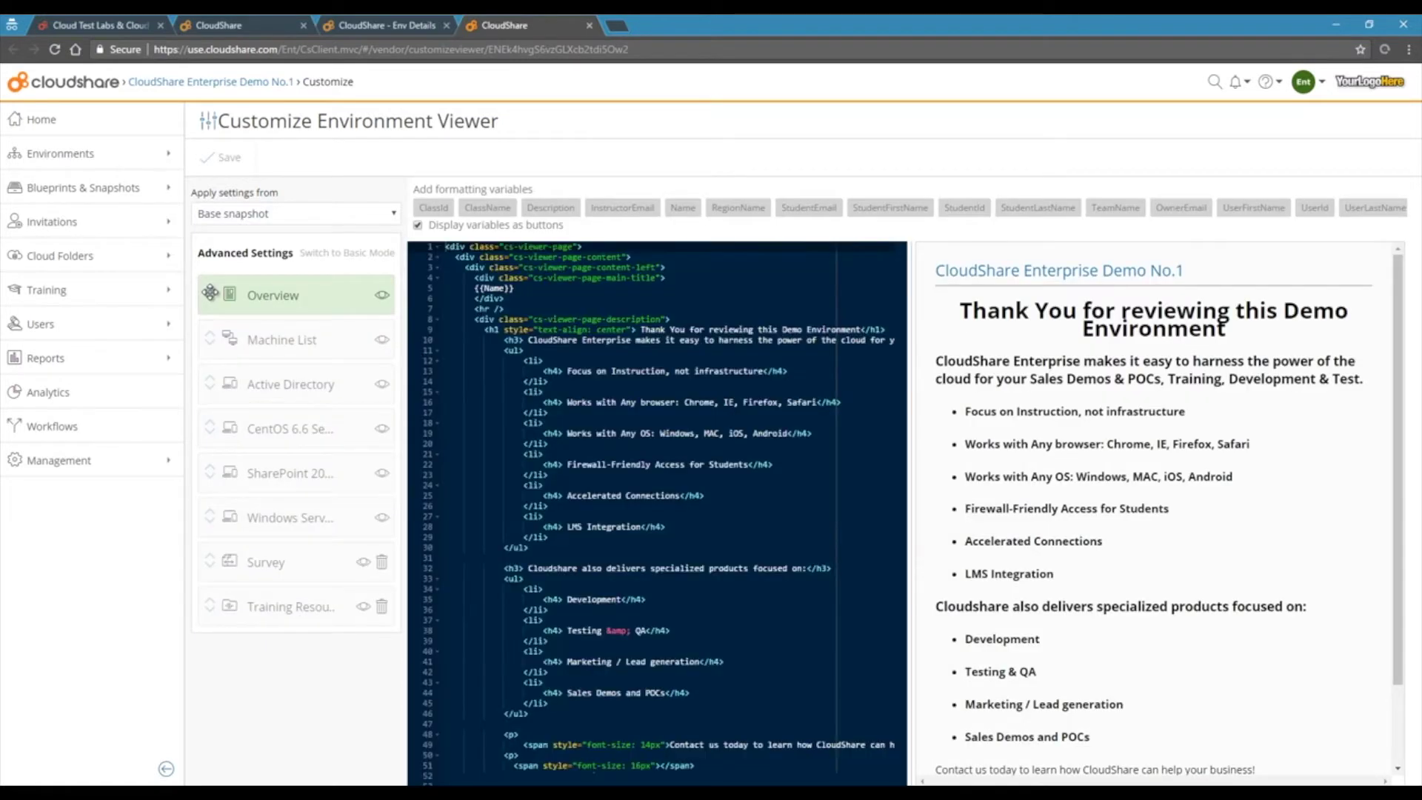
left_click(799, 395)
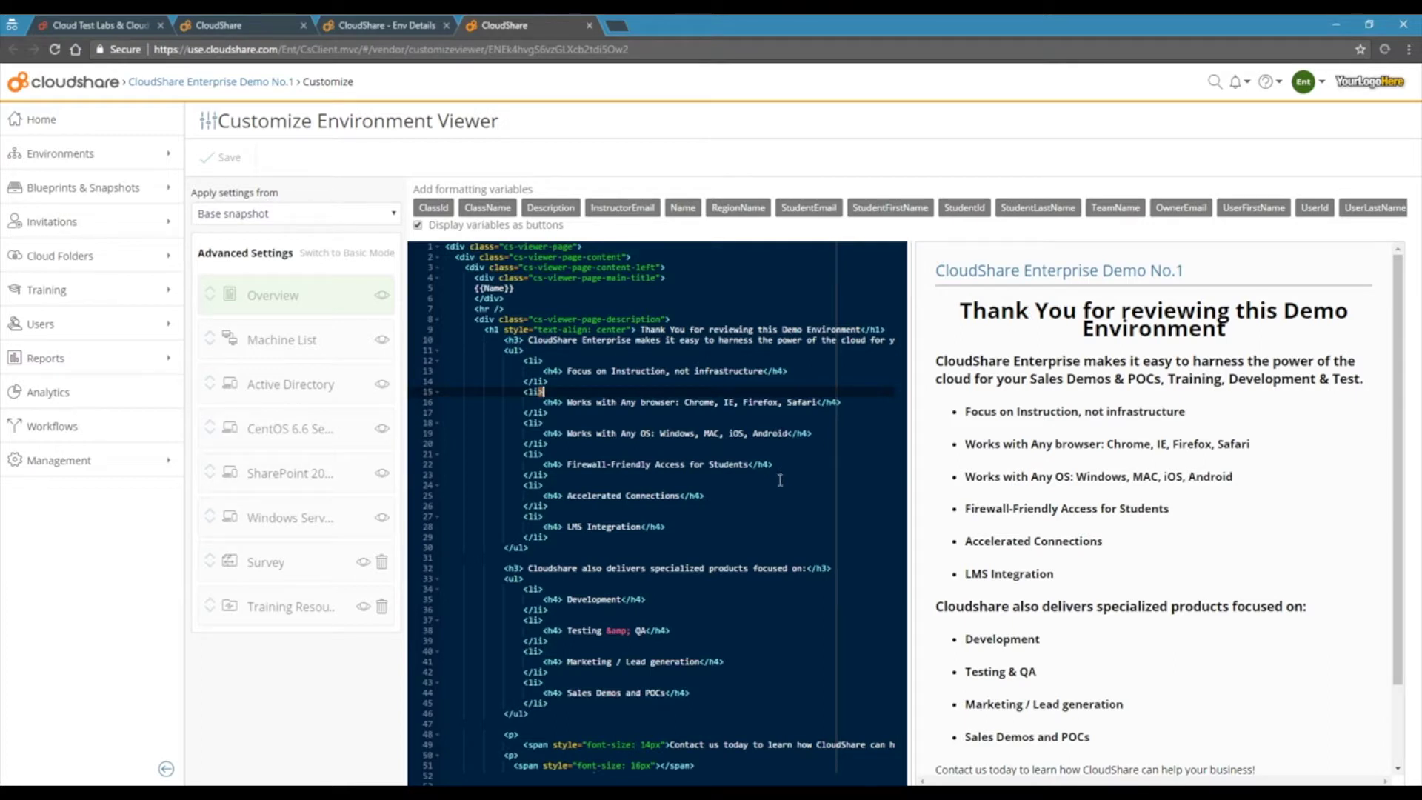
Hide the Machine List tab from the environment viewer
left_click(211, 339)
mouse_move(210, 339)
left_mouse_down()
mouse_move(222, 517)
mouse_move(222, 341)
left_mouse_up()
left_click(382, 340)
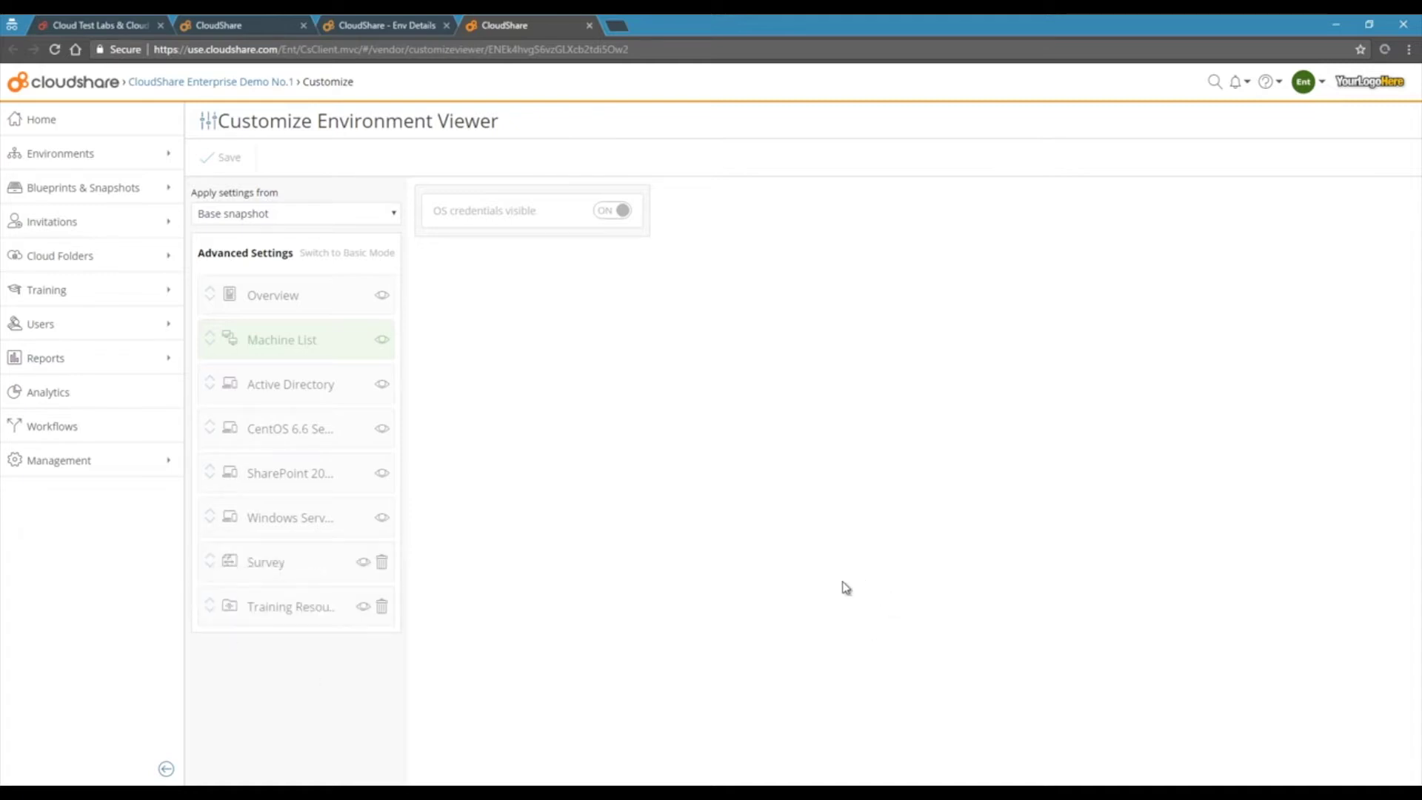
Check the Survey and Training Resources tab settings, then close the viewer customization
left_click(230, 567)
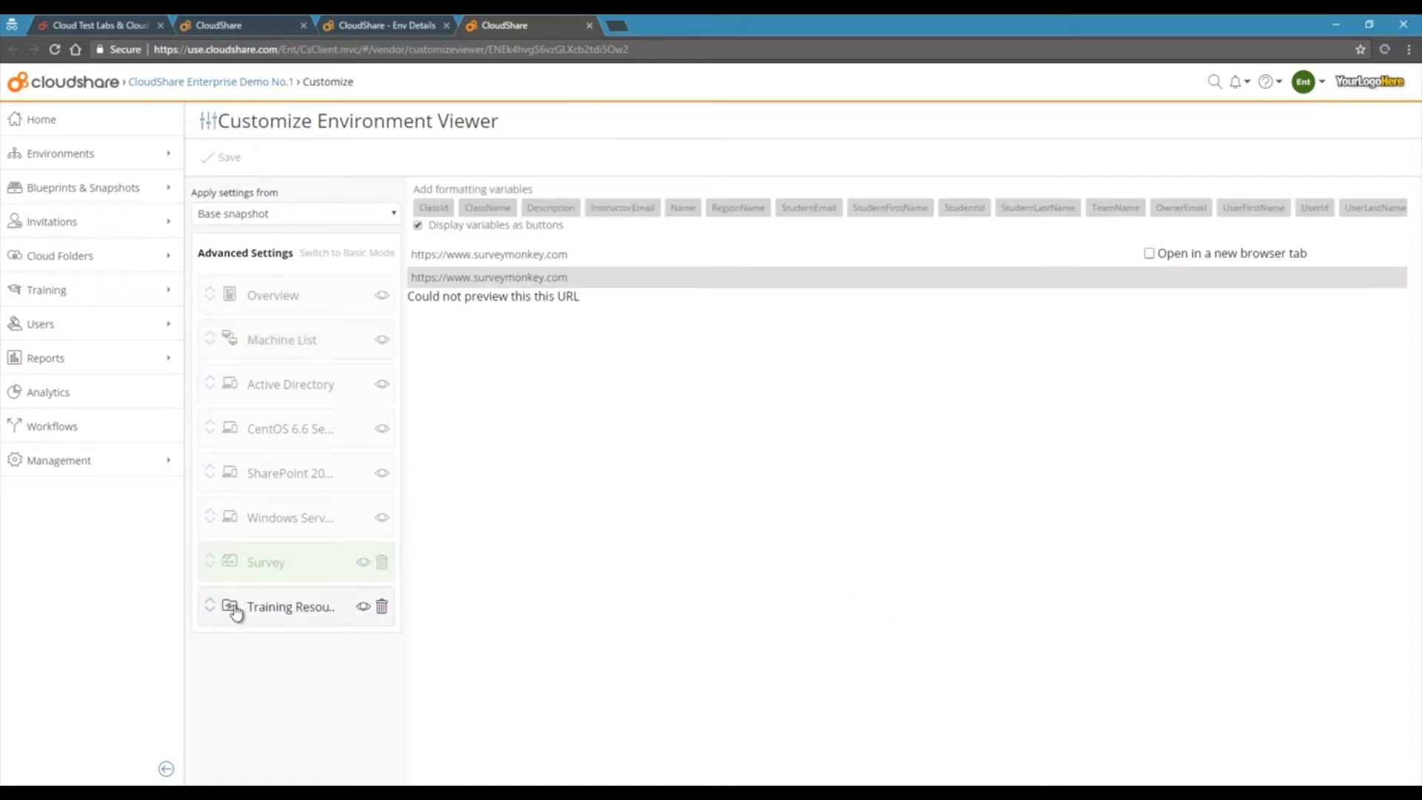
left_click(232, 609)
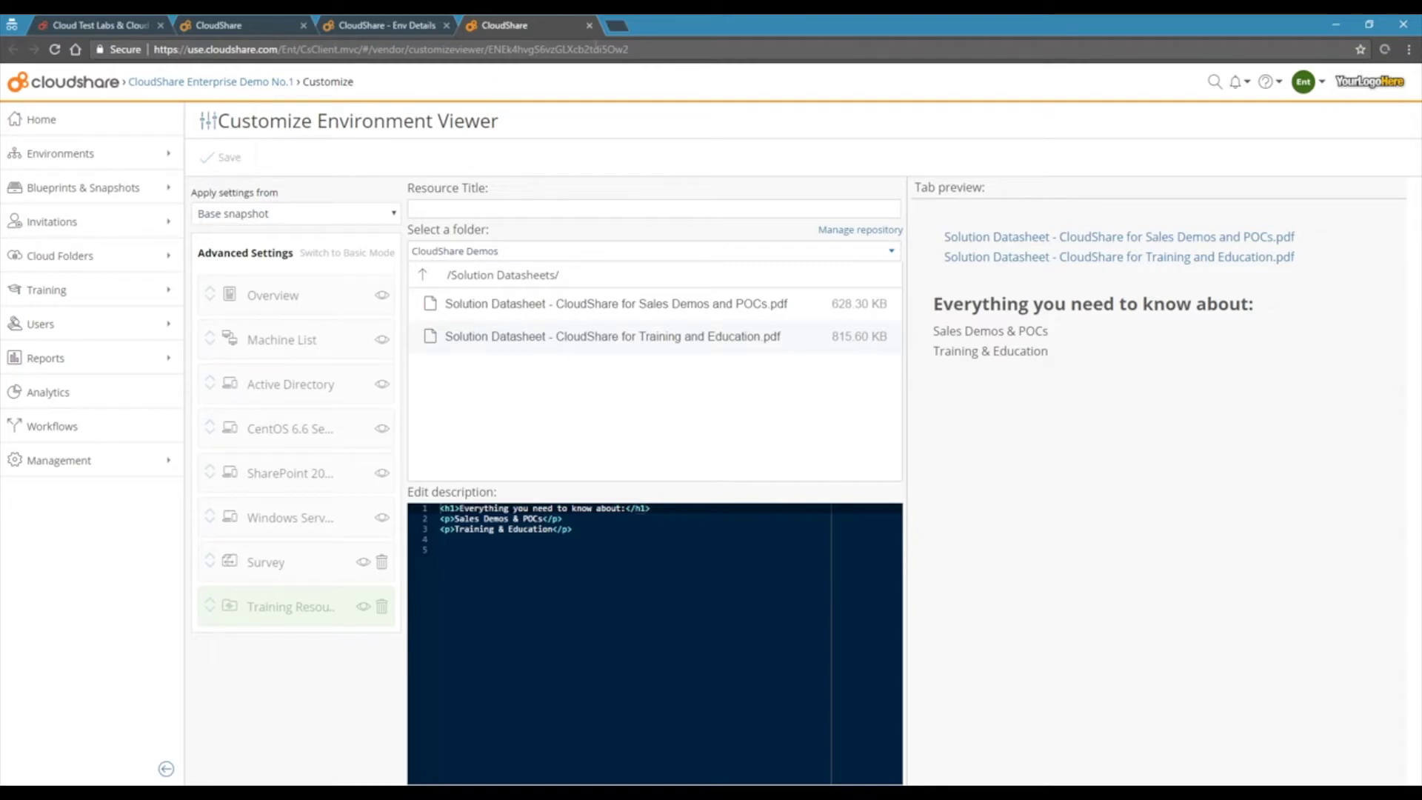
left_click(591, 25)
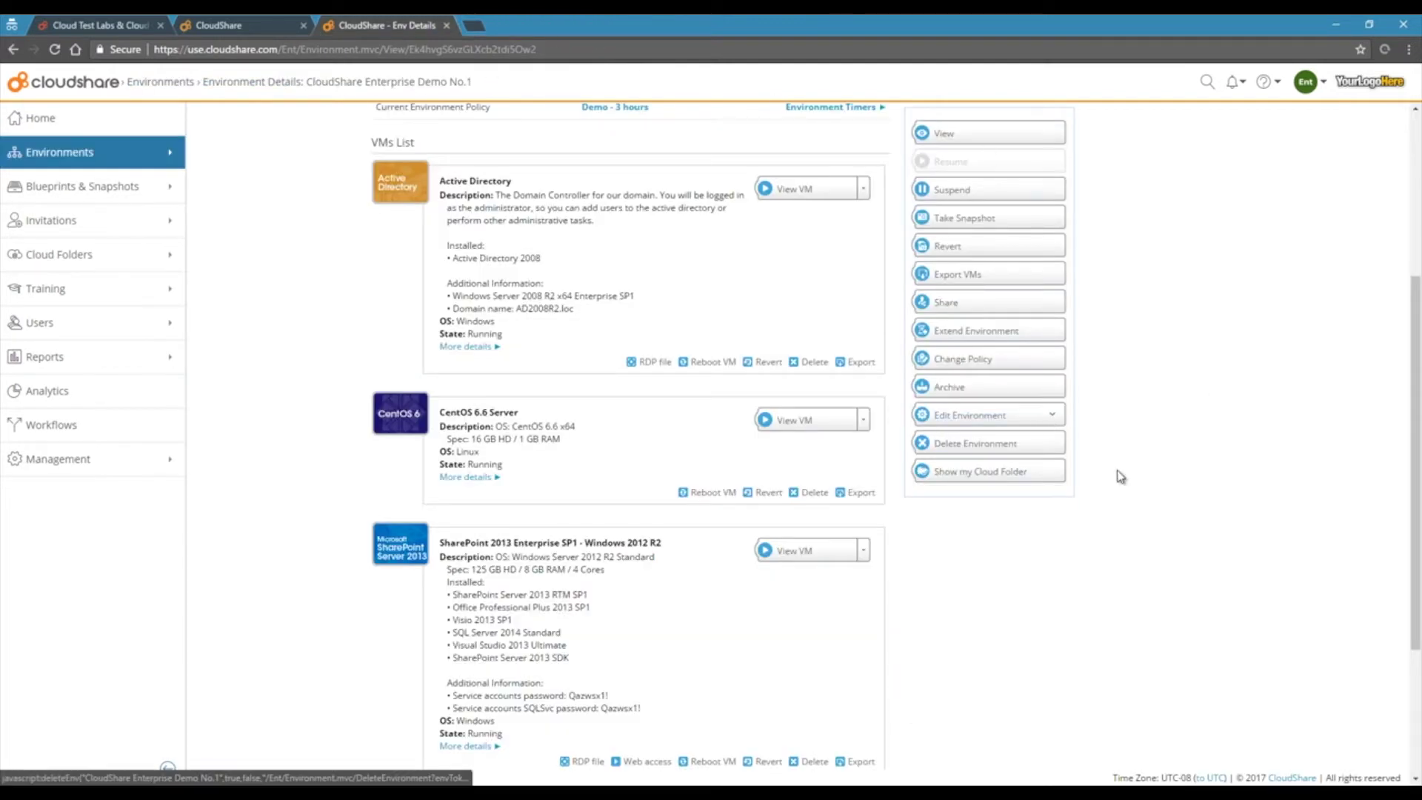
Start a snapshot of Enterprise Demo No.1 set to publish to a new blueprint, and expand Invitations
left_click(1019, 368)
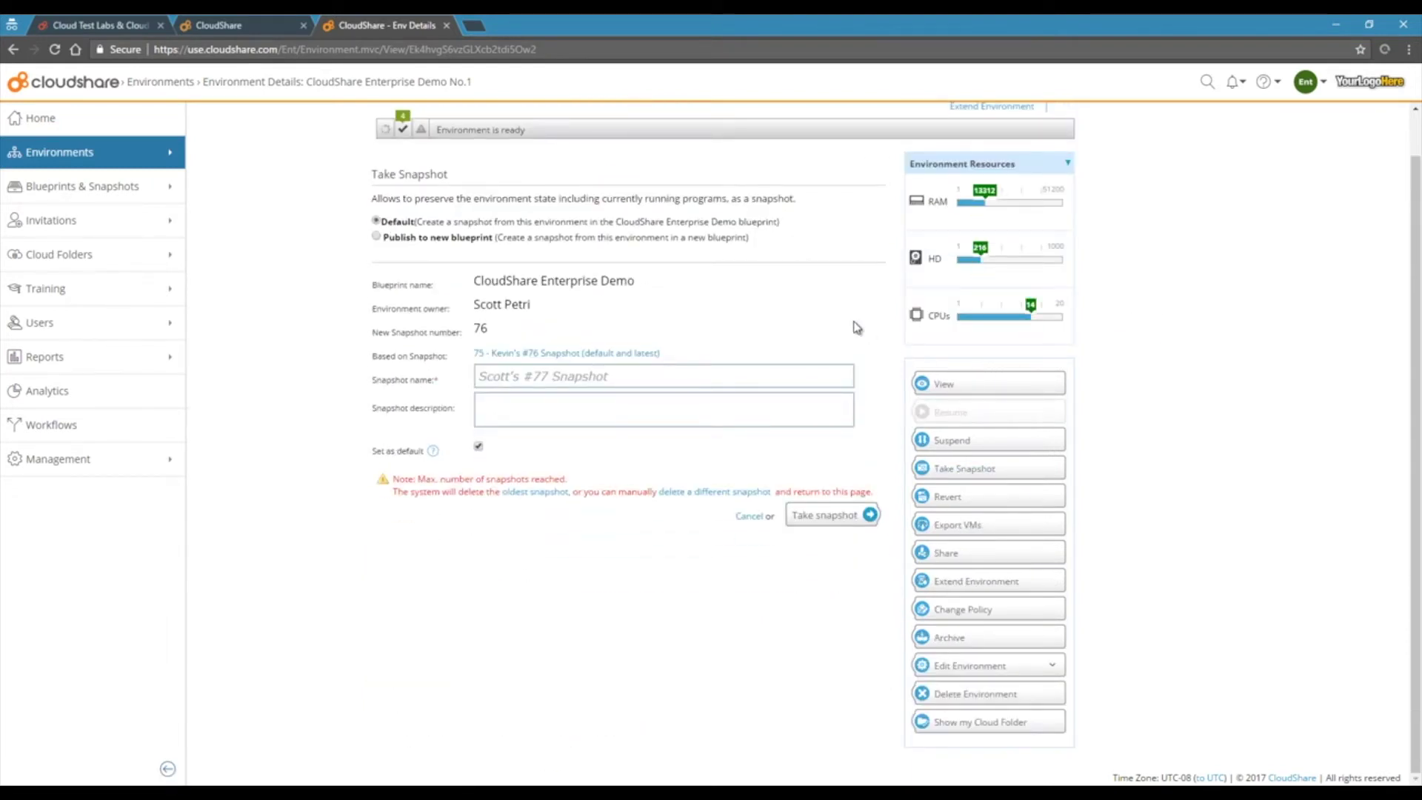
left_click(377, 237)
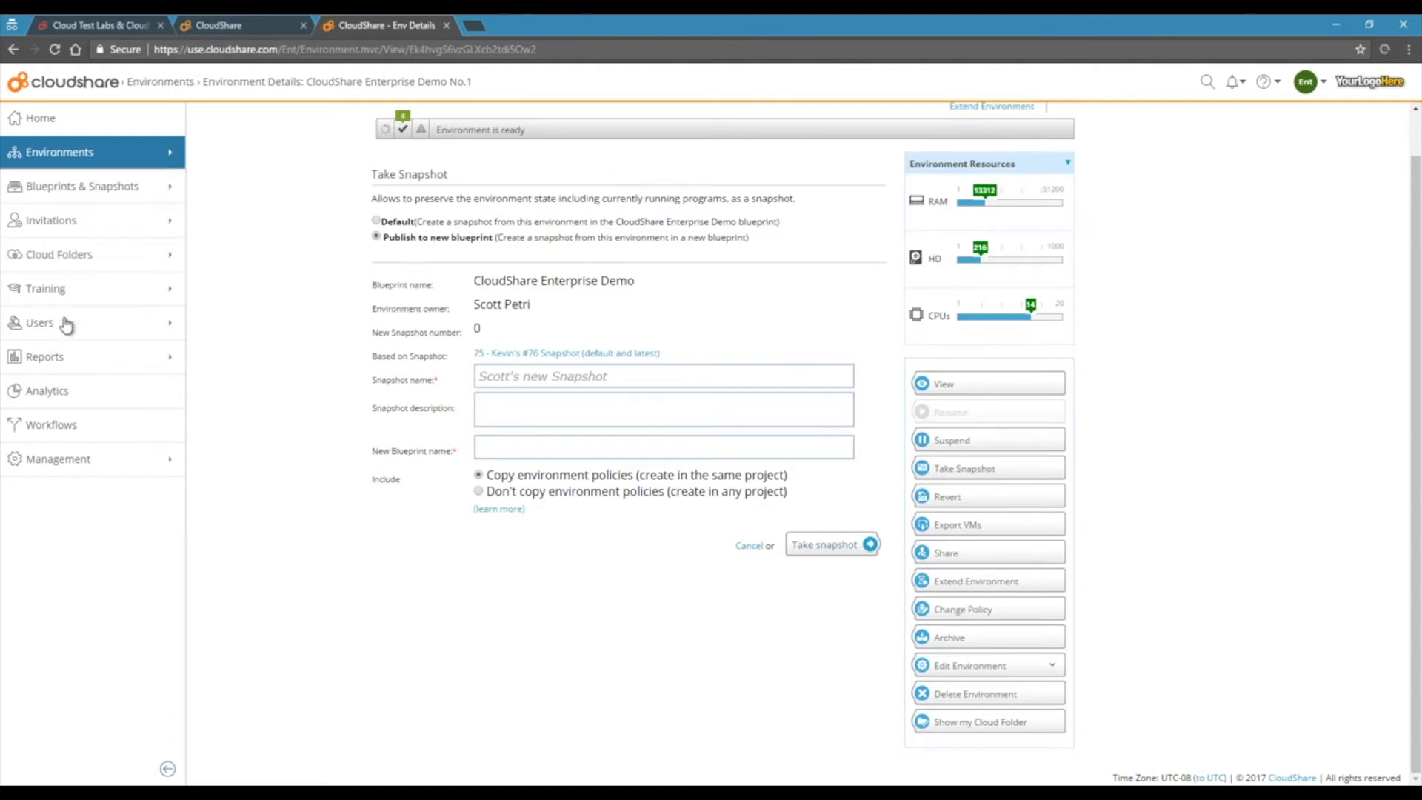
left_click(177, 228)
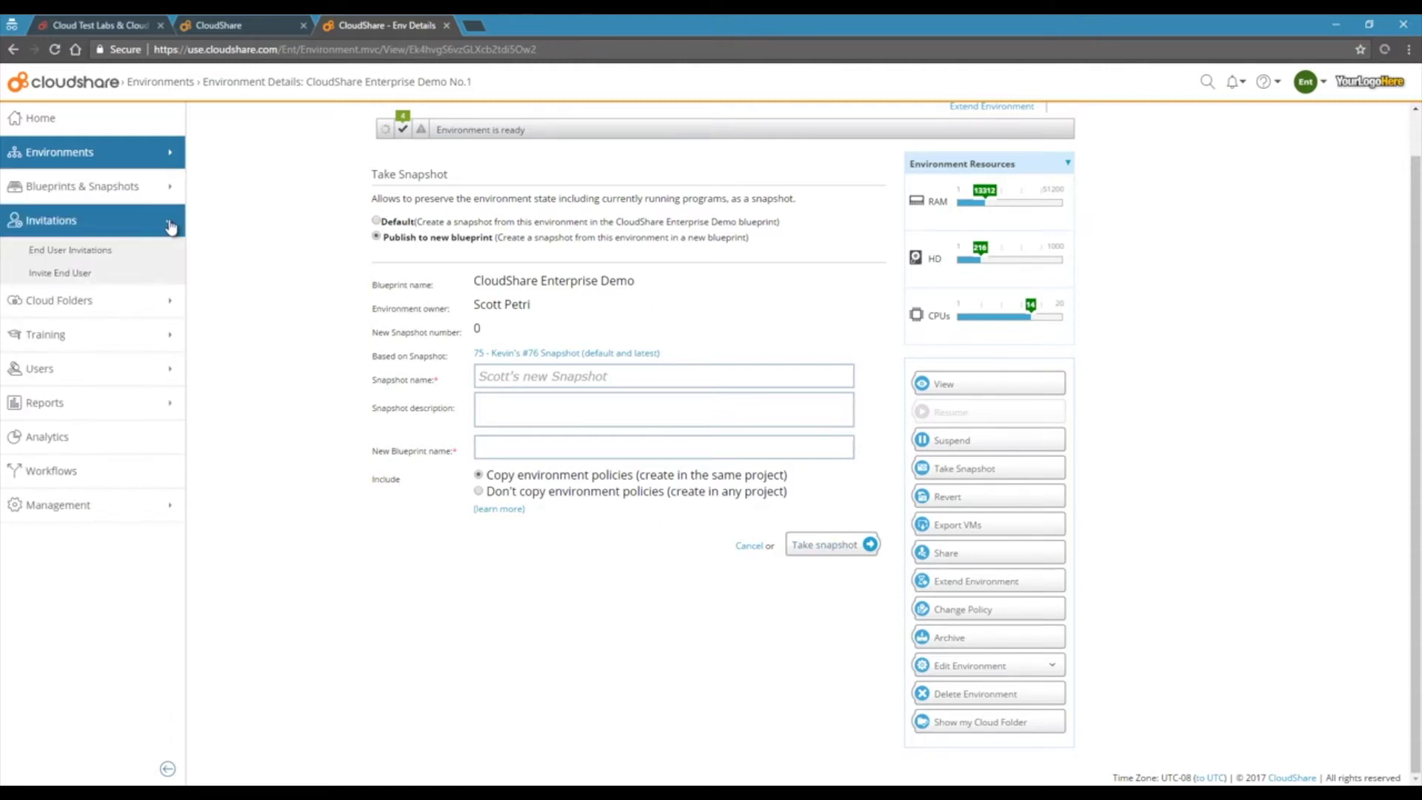
Start a new end-user invitation for the CloudShare Demos project and pick a different owning project member
left_click(65, 281)
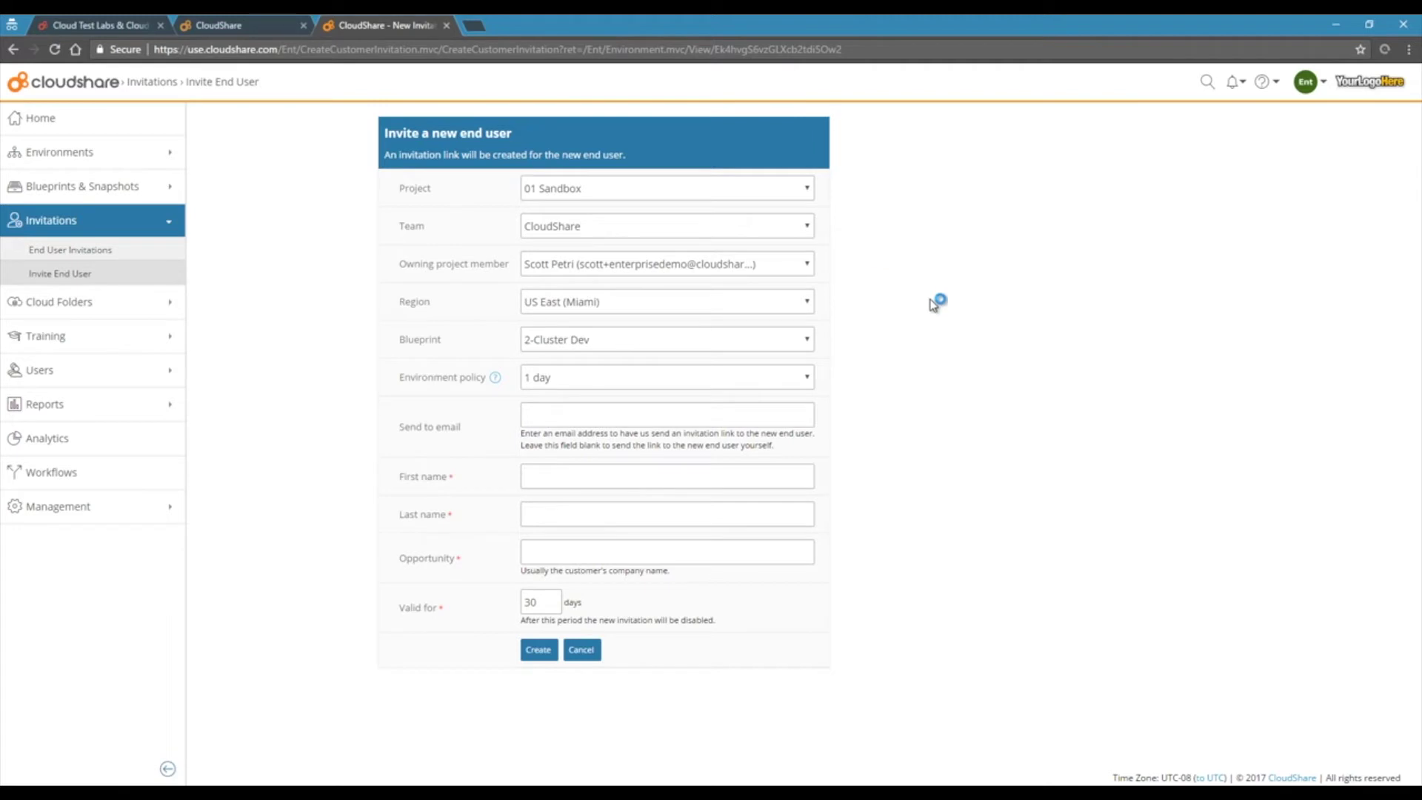
left_click(779, 192)
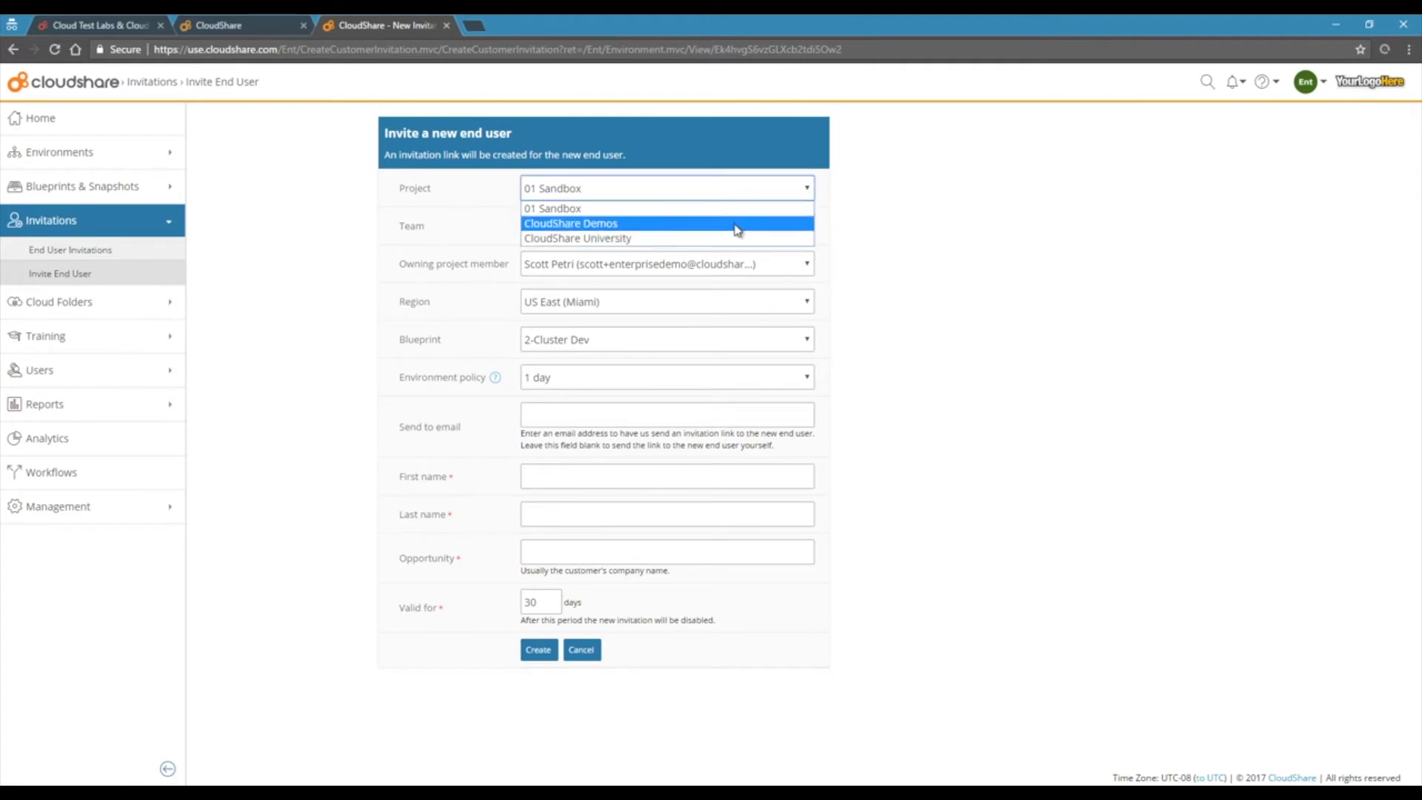
left_click(737, 225)
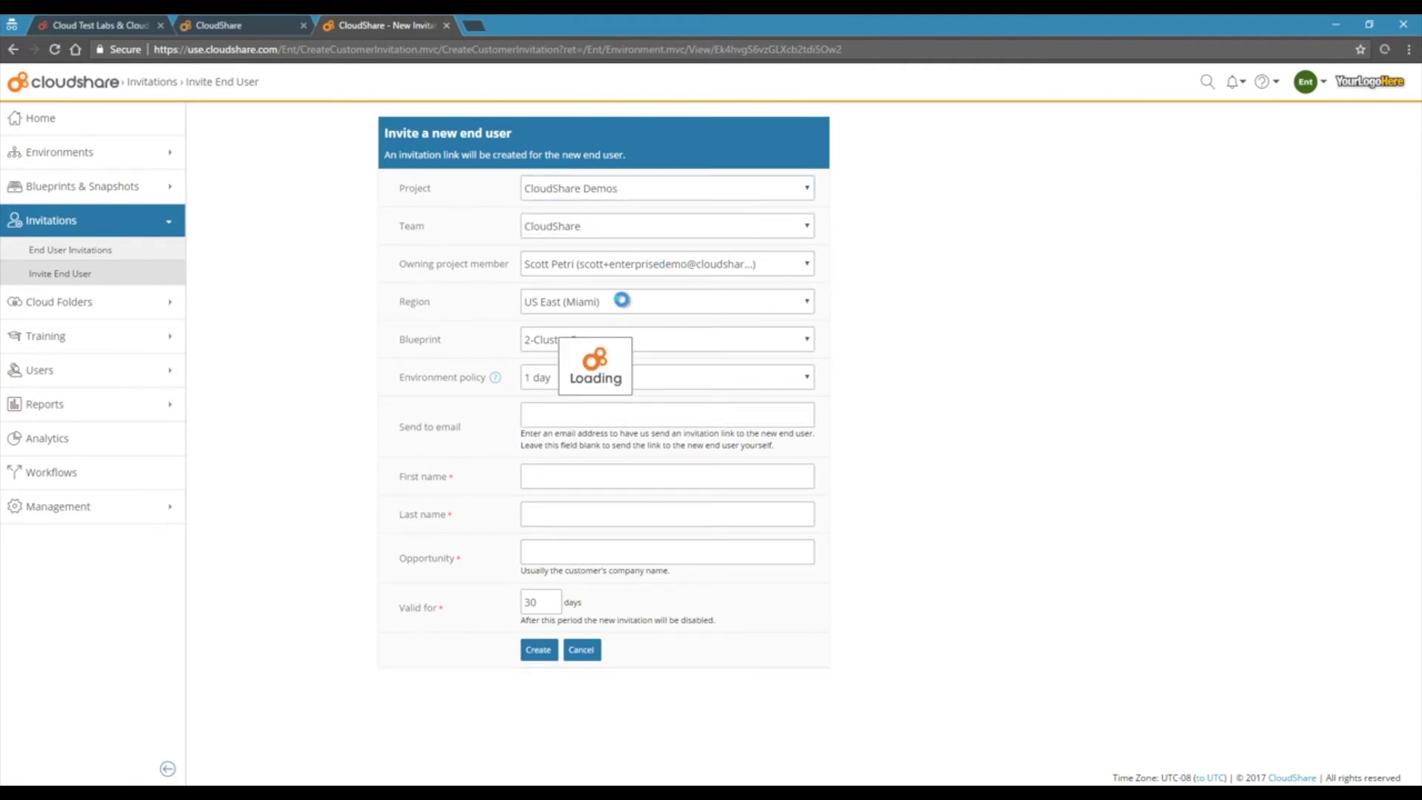
left_click(625, 268)
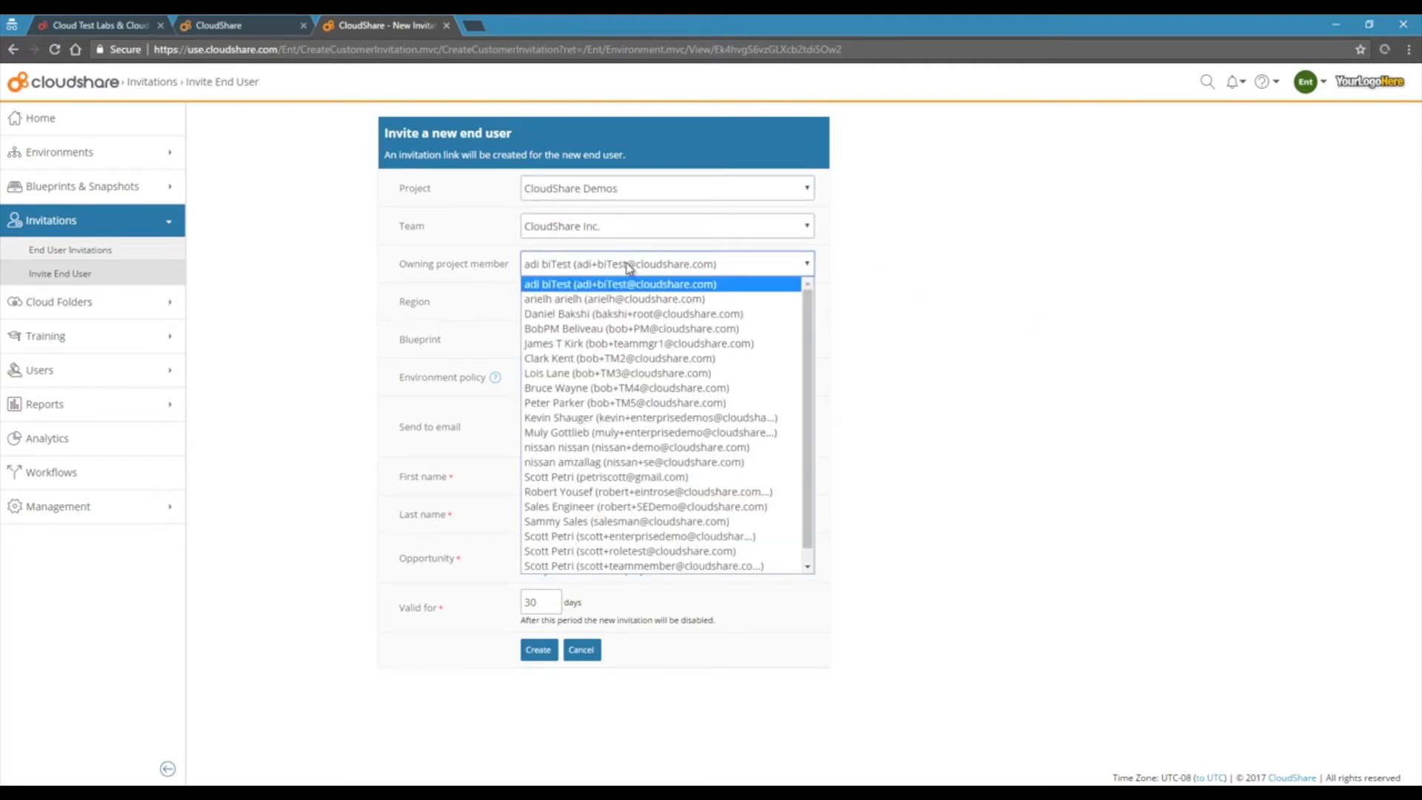
left_click(654, 566)
Choose the CloudShare Enterprise Demo blueprint and the POC - 3 DAY environment policy, then go to Workflows
left_click(758, 346)
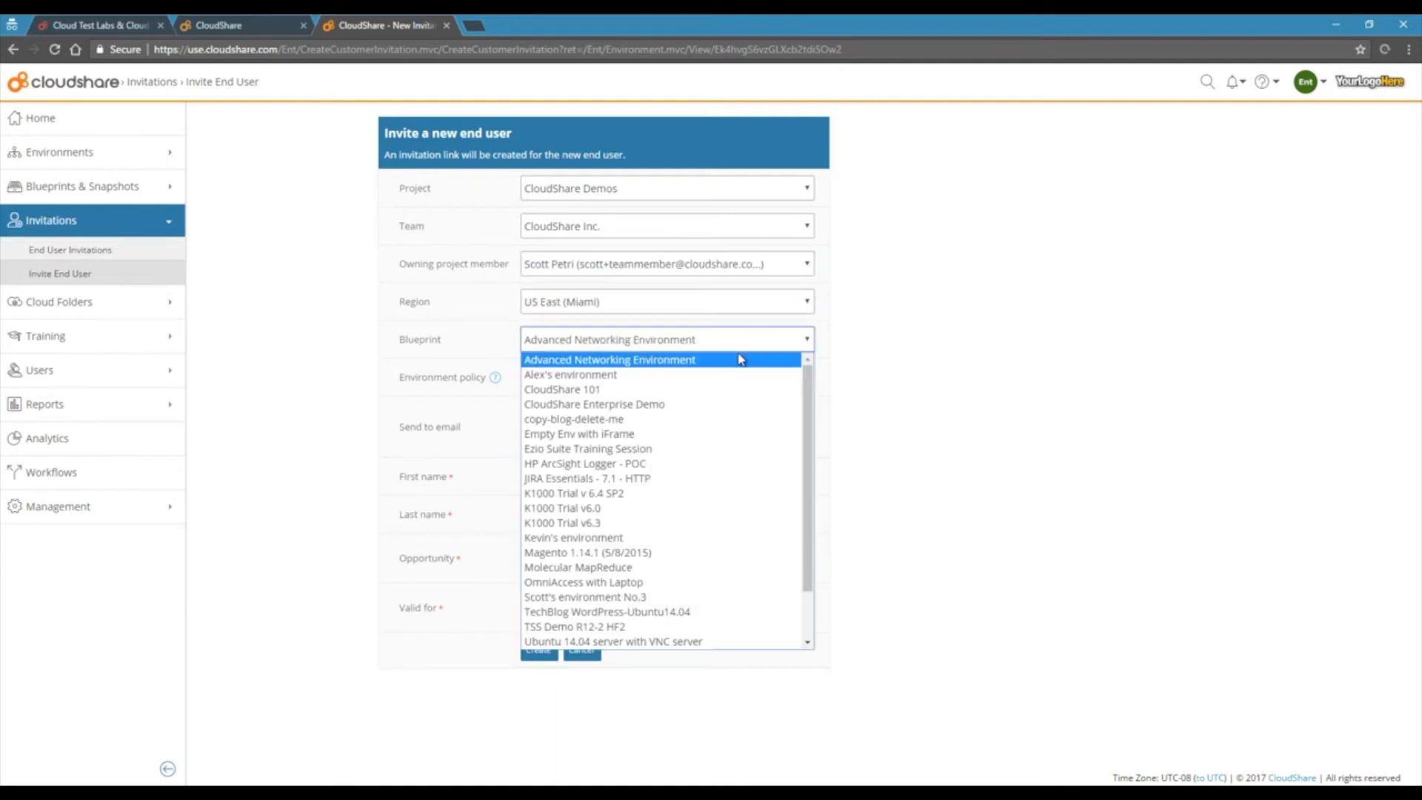
left_click(625, 404)
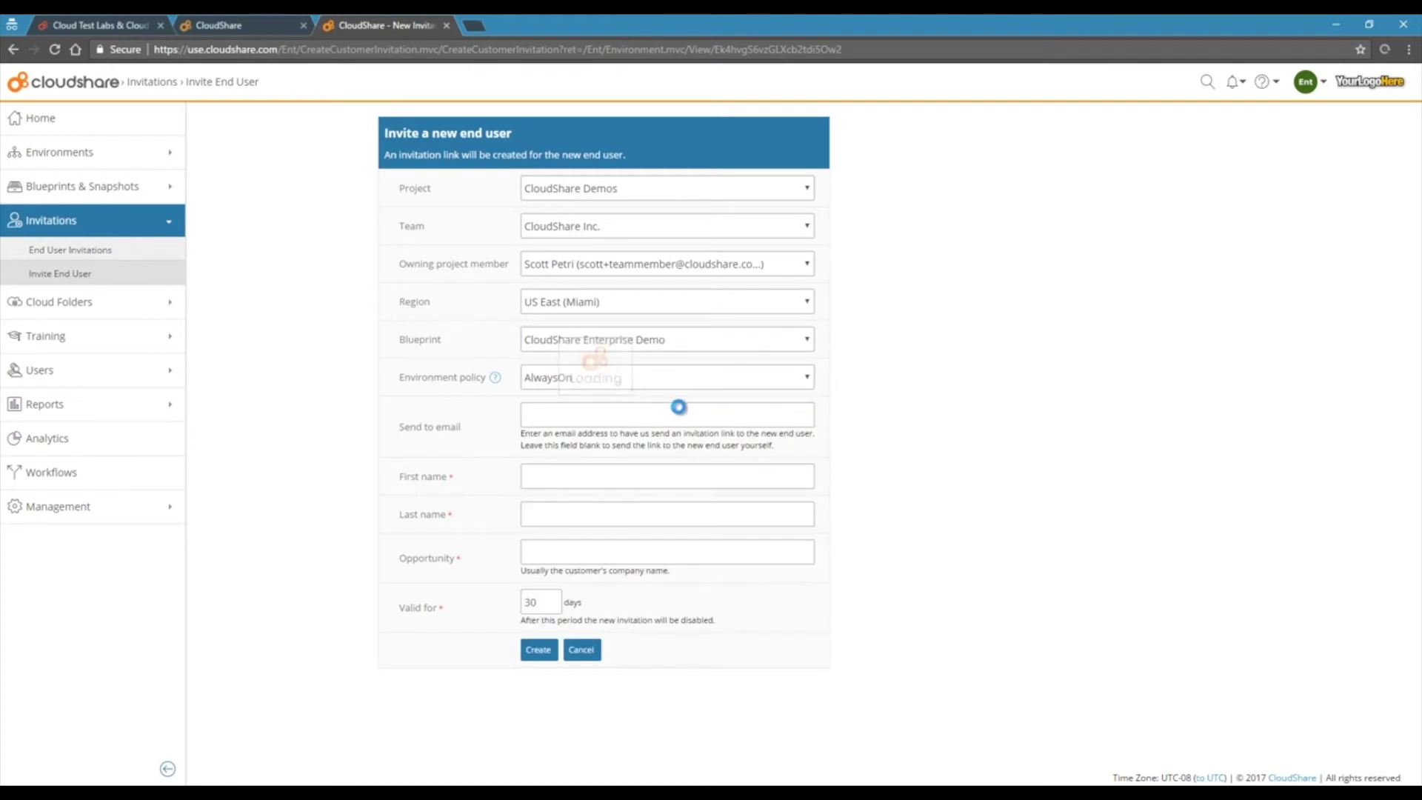
left_click(778, 382)
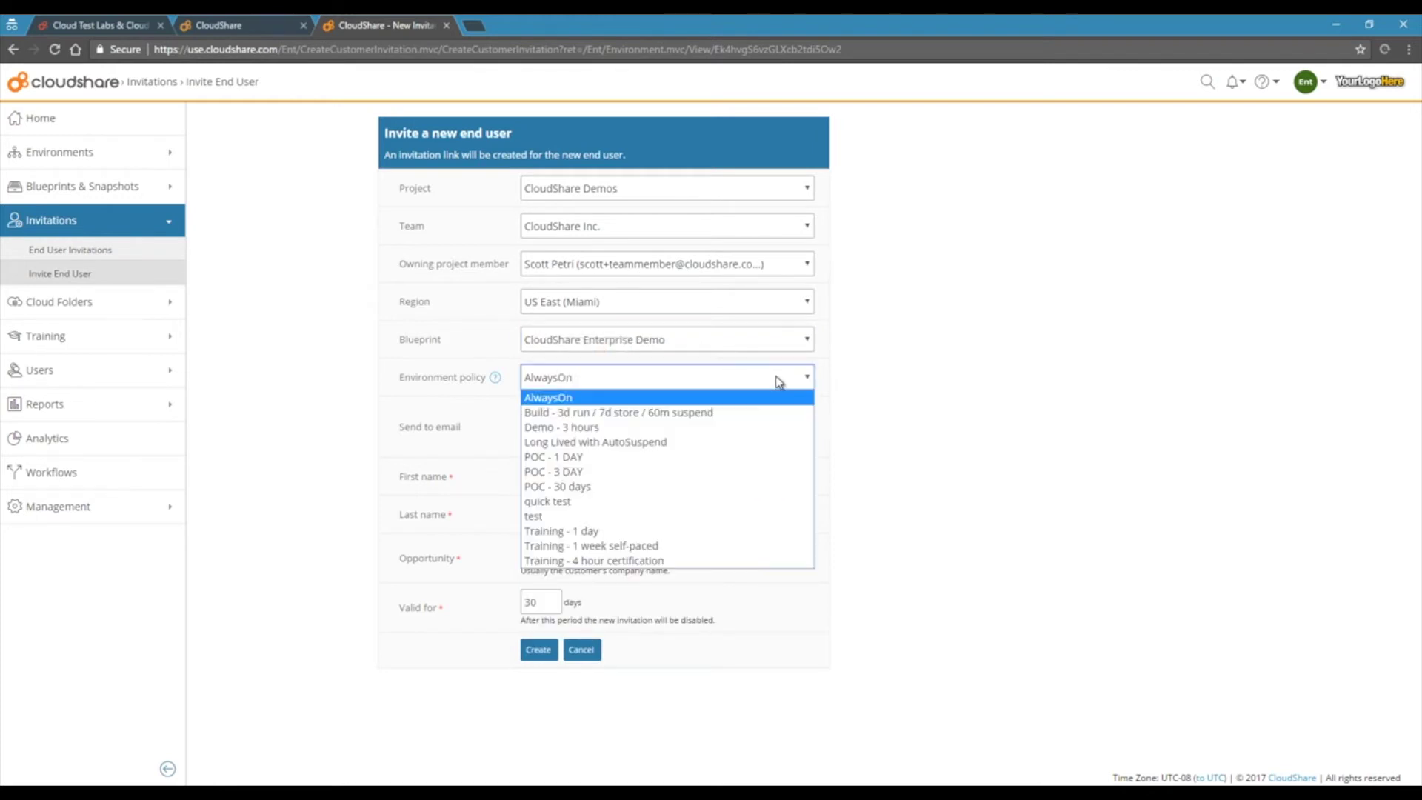
left_click(733, 473)
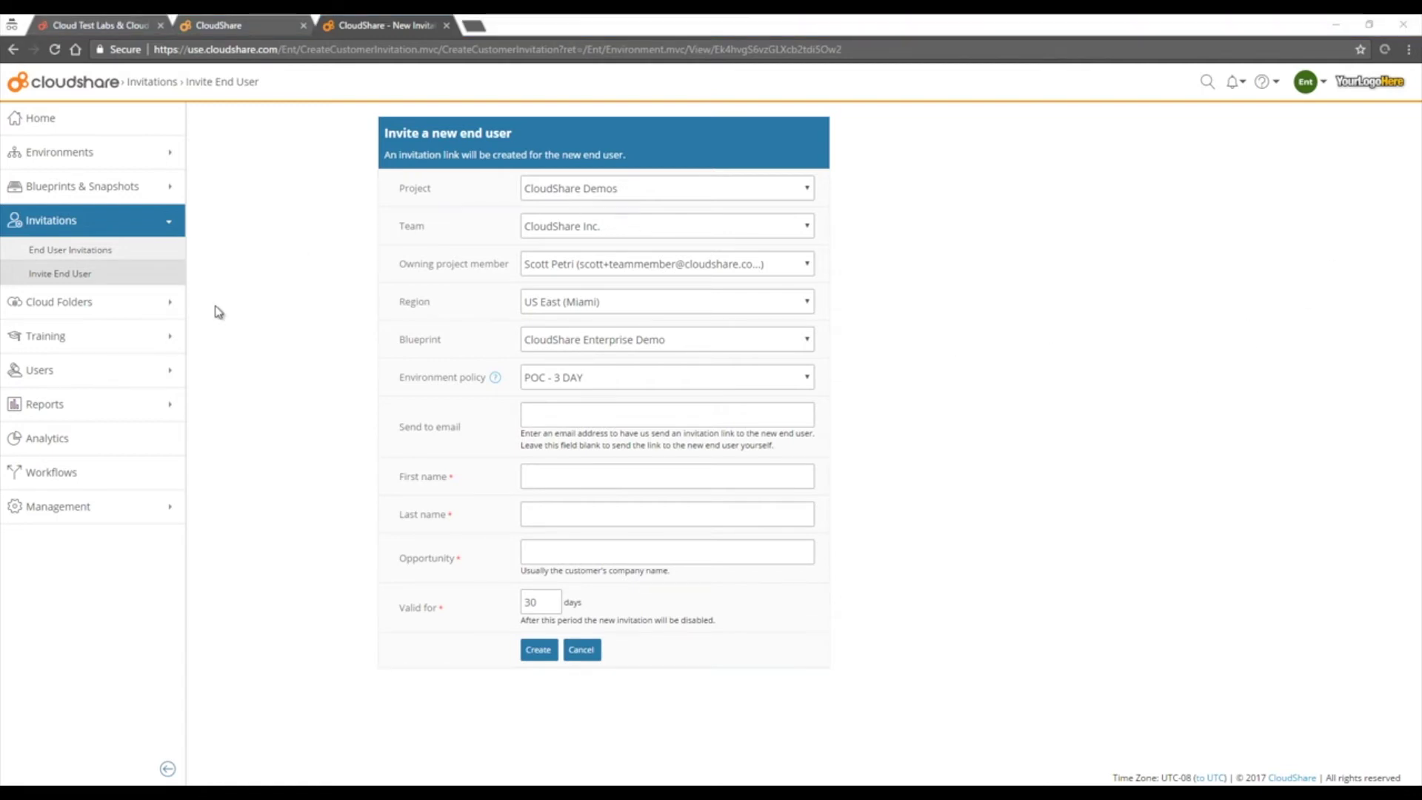
left_click(51, 474)
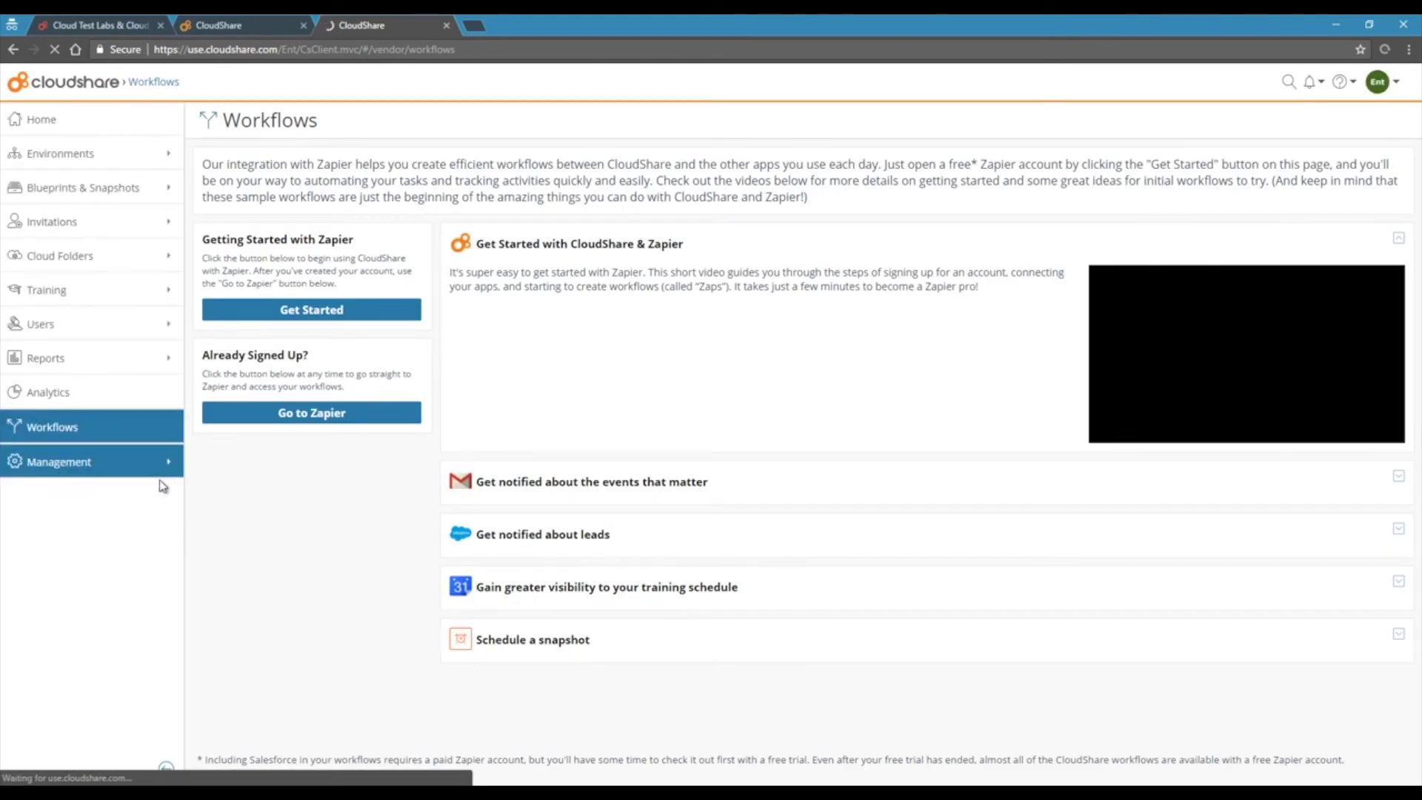
Expand the 'Get notified about leads' Zapier workflow idea, scroll the ideas, then switch to Analytics
left_click(636, 534)
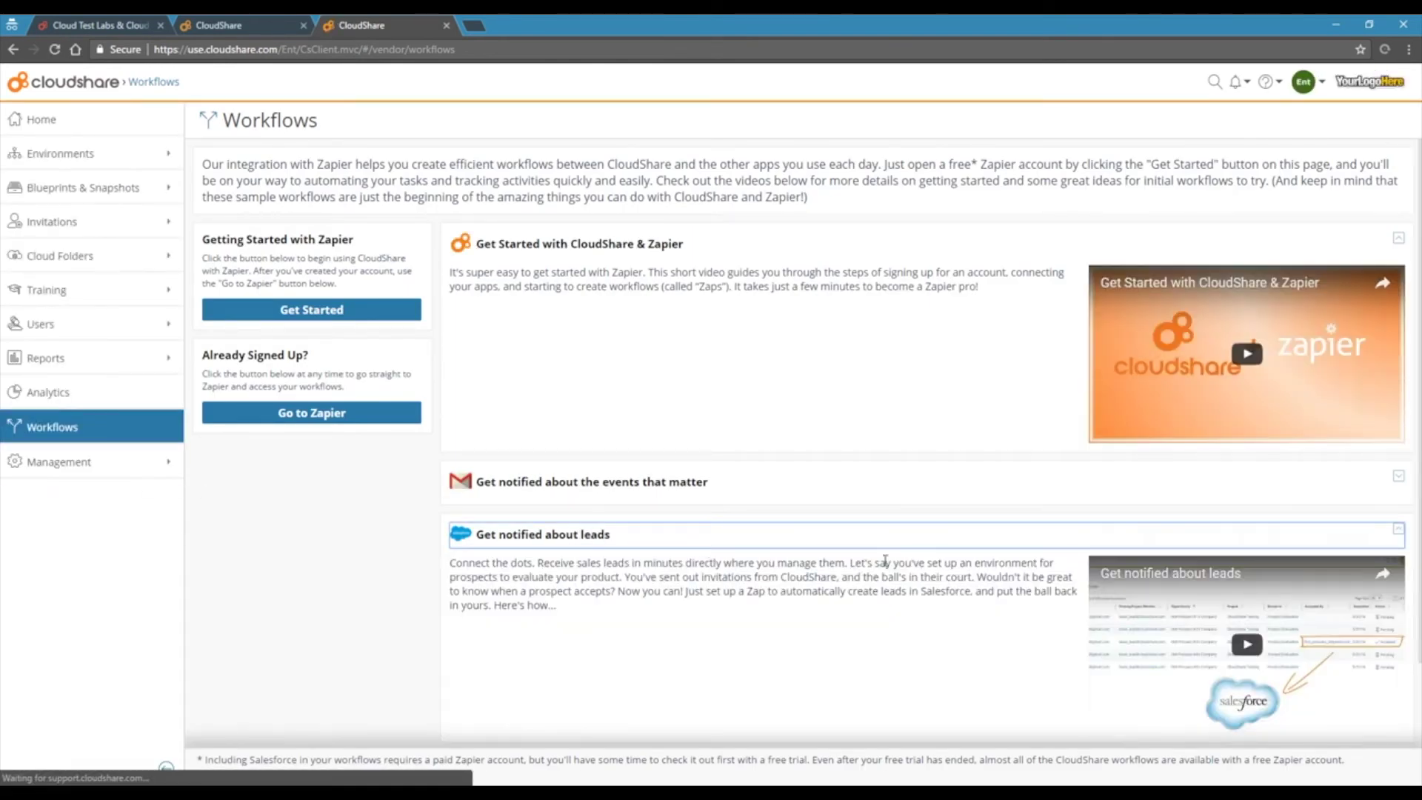
scroll(885, 560, "down", 1)
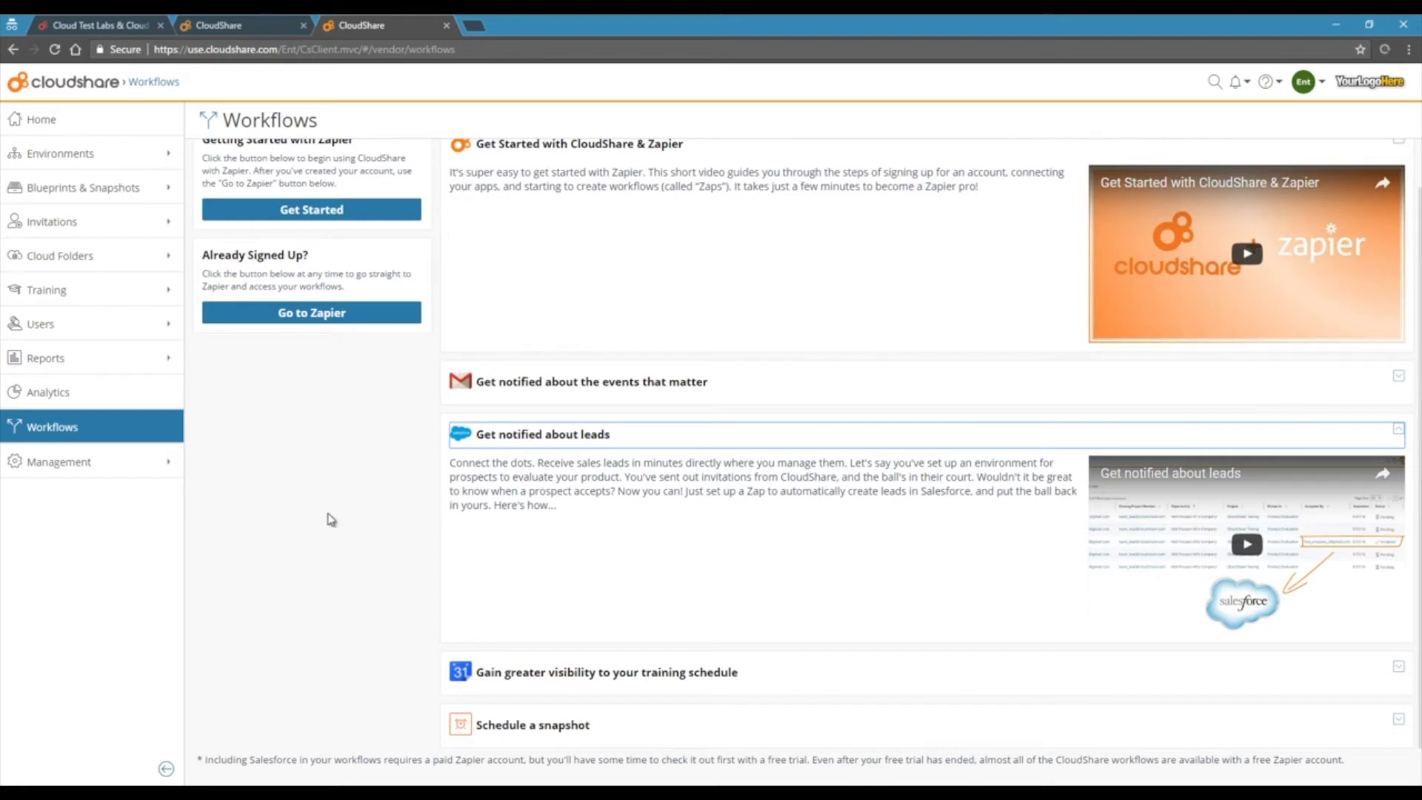
left_click(46, 391)
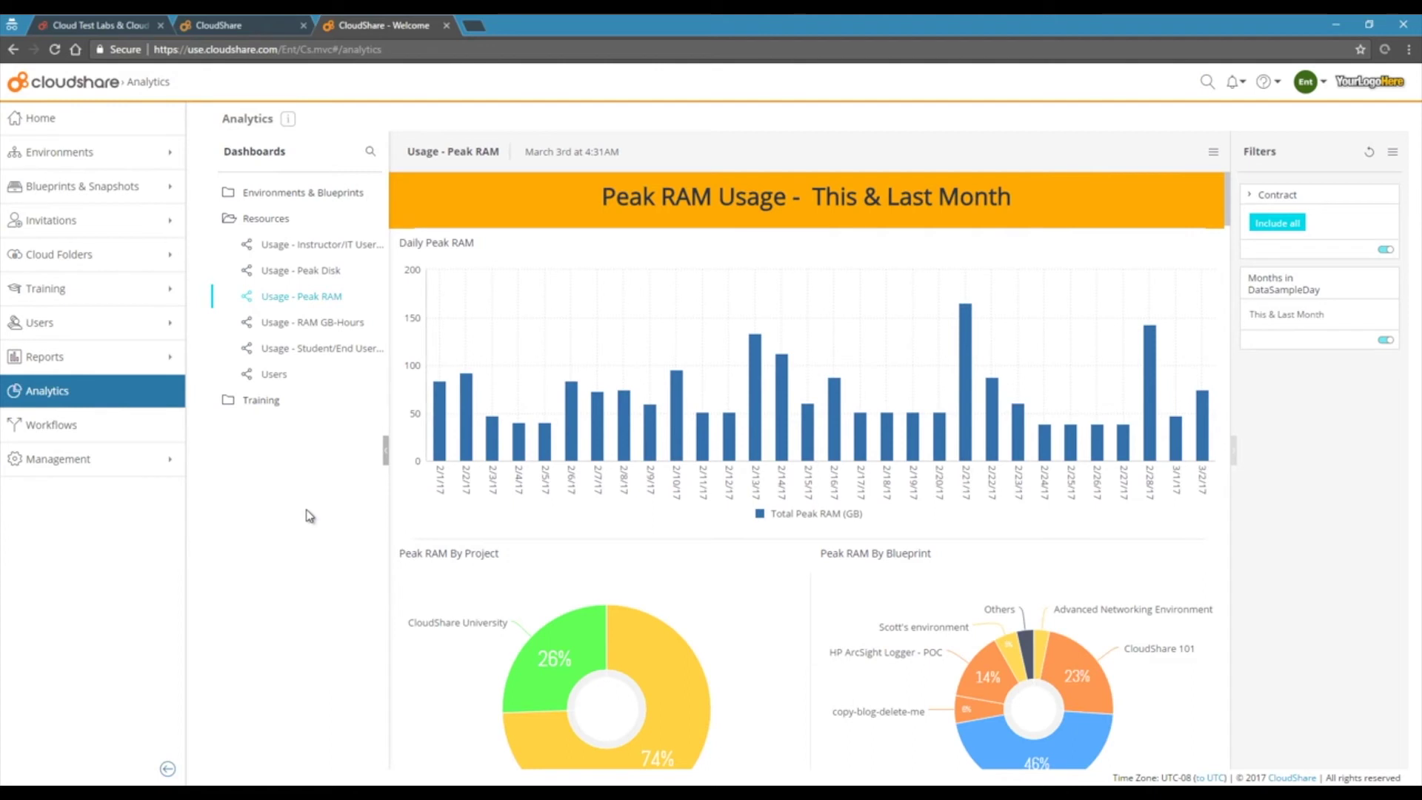
Open the Usage - RAM GB-Hours dashboard, filter it to 2/21/17, then clear the day filter
left_click(346, 325)
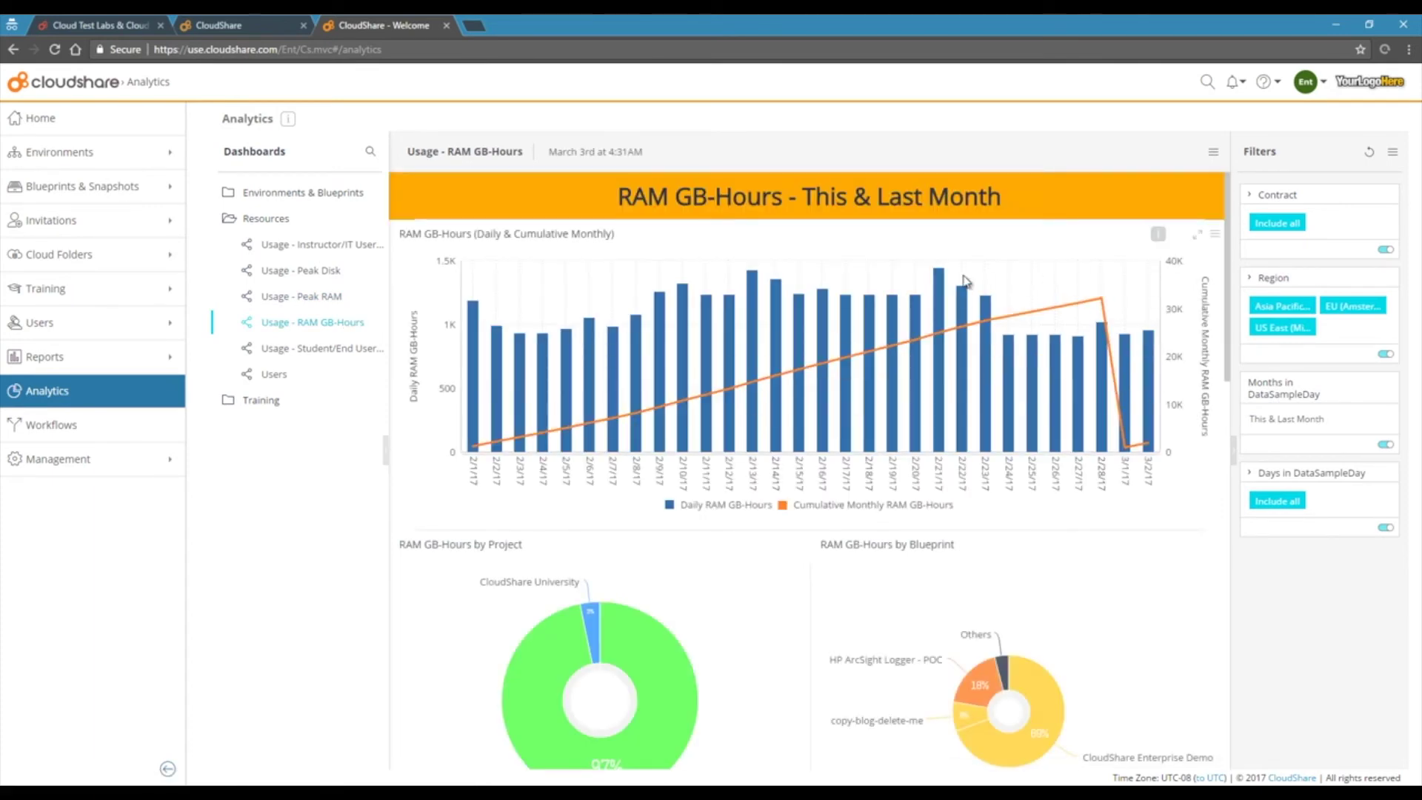
left_click(937, 288)
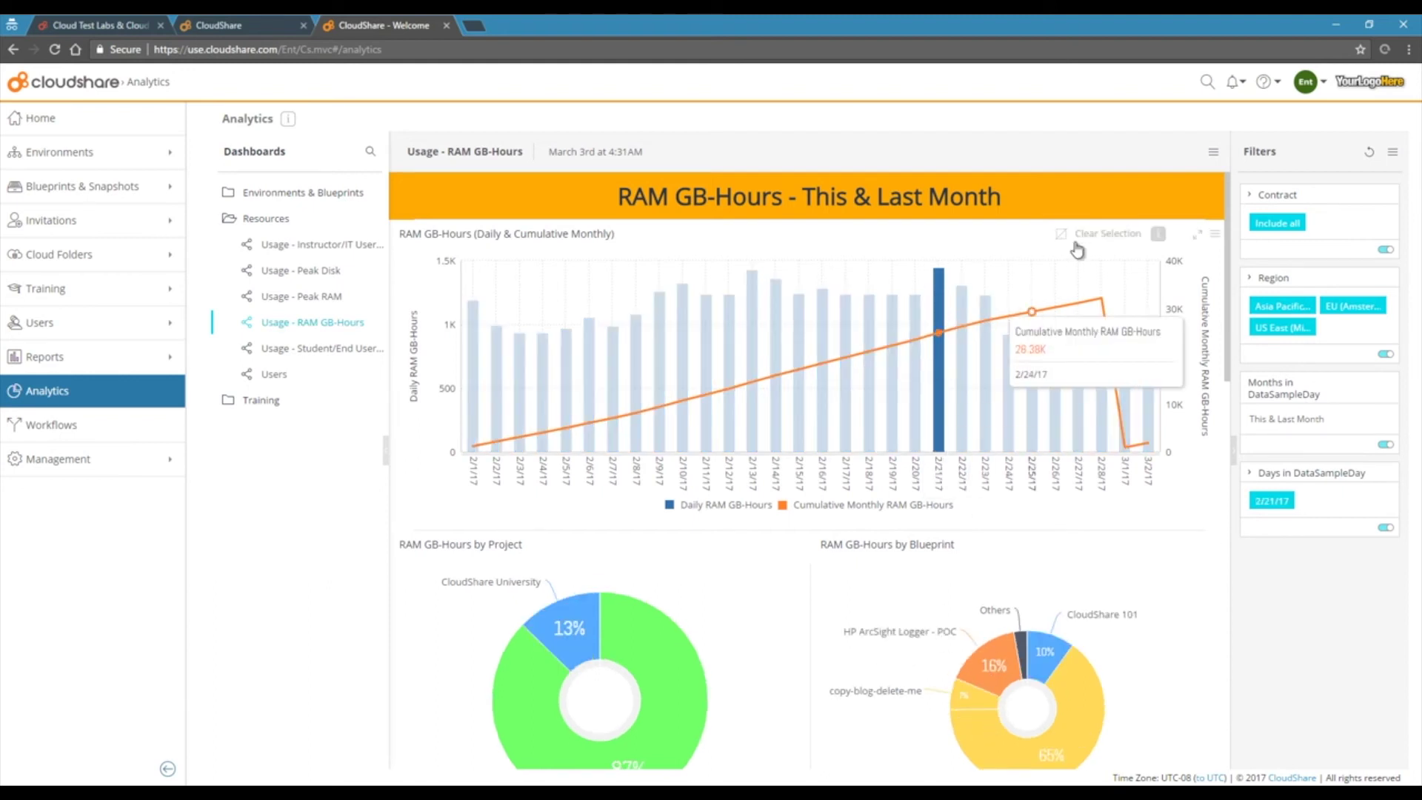
left_click(1141, 235)
Scroll down to the project, blueprint and Historical RAM charts and drag the range navigator
left_click_drag(1233, 208, 1233, 233)
scroll(955, 566, "down", 10)
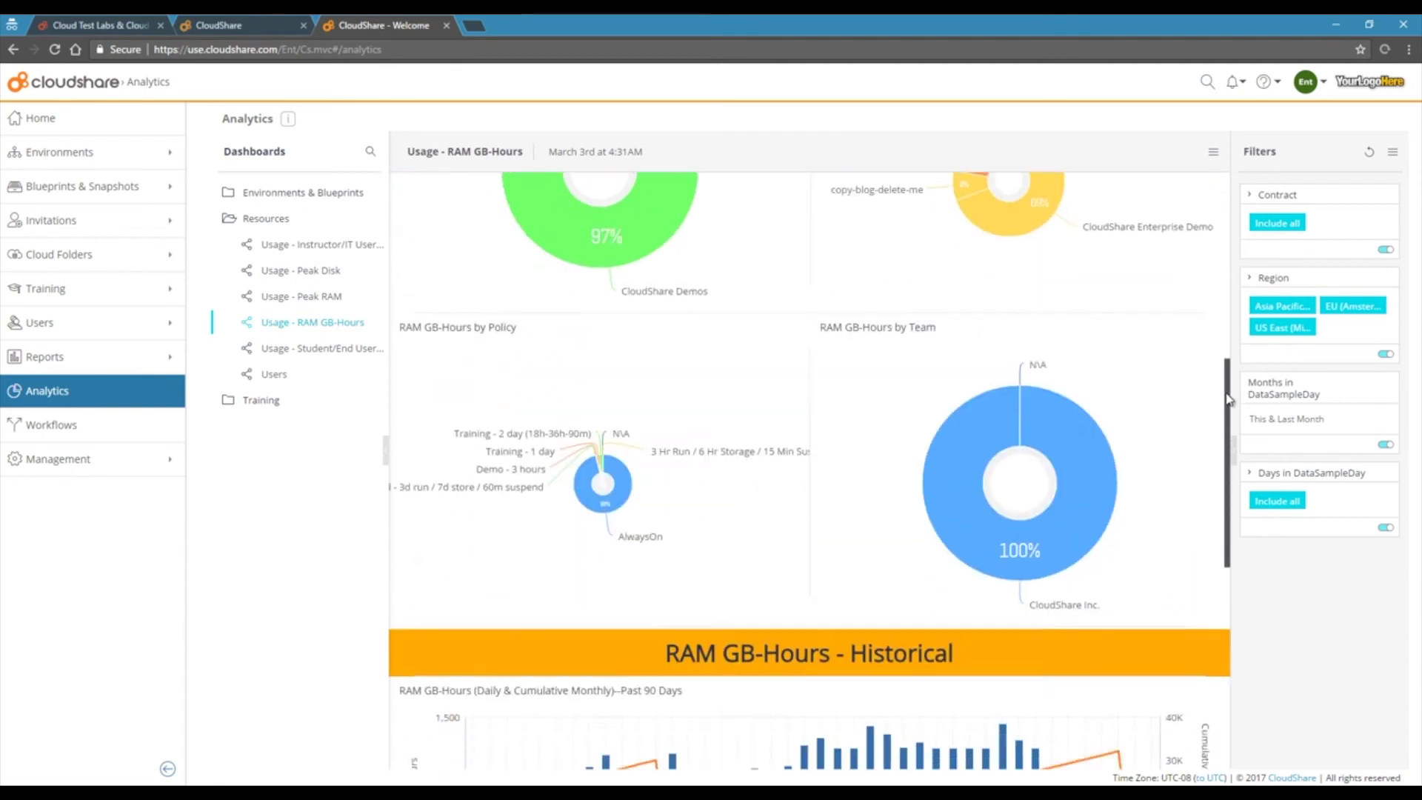
left_click_drag(826, 611, 503, 607)
scroll(539, 677, "down", 3)
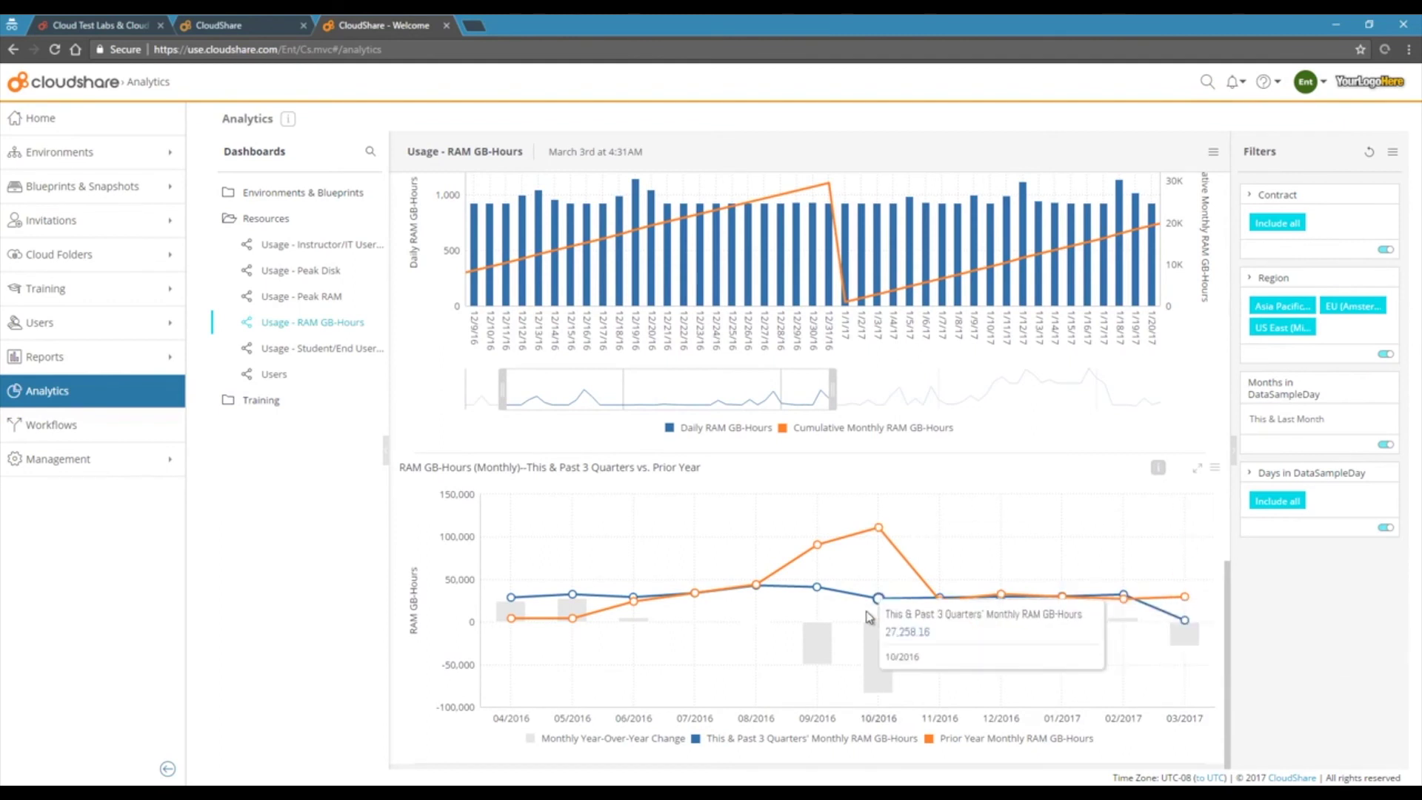
left_click_drag(1227, 585, 1214, 155)
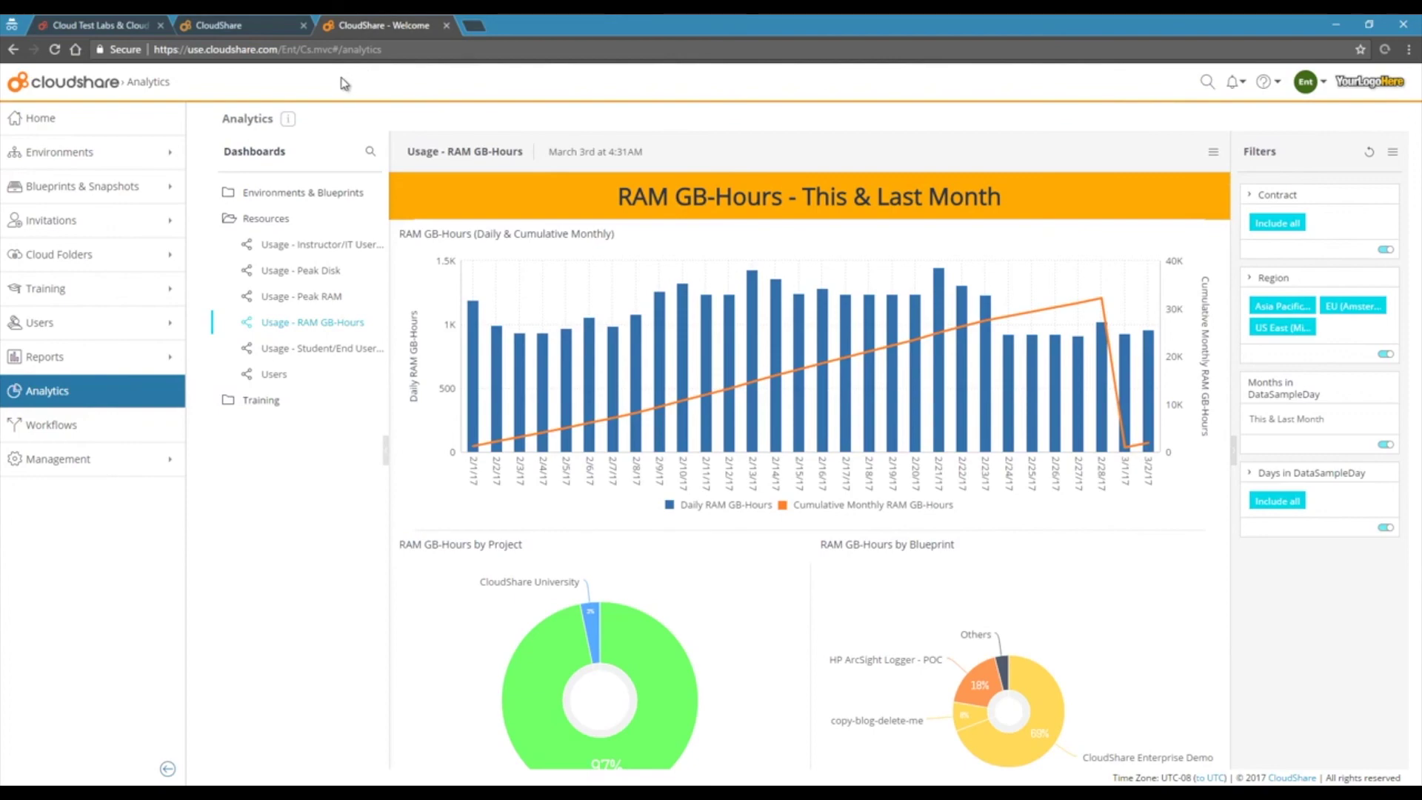